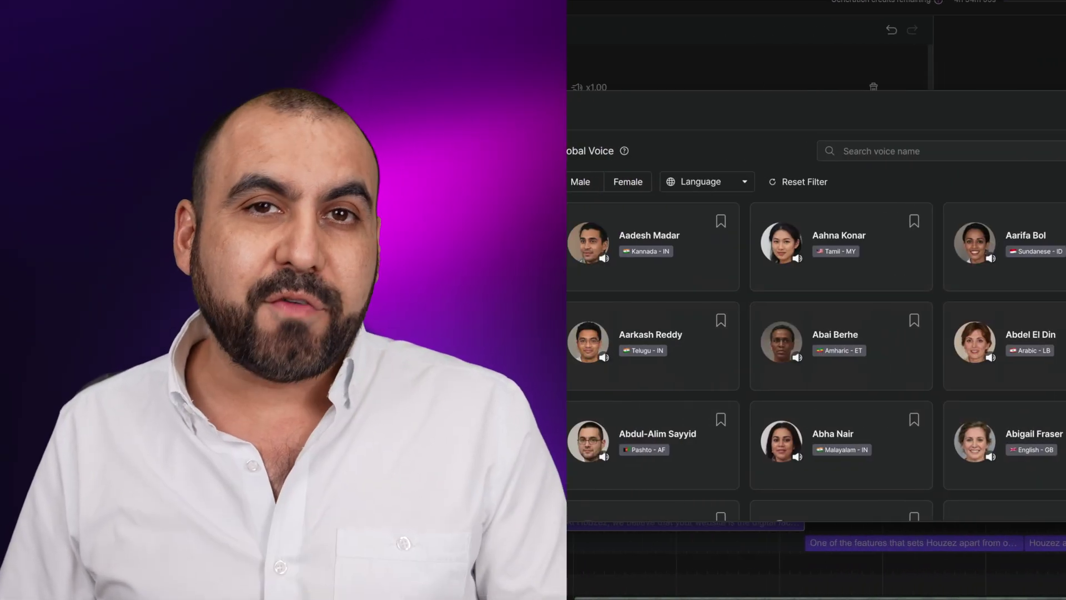
# Create a new Video project and delete Tim's voice block, leaving only Kyle's.
pyautogui.scroll(-10, 816, 361)
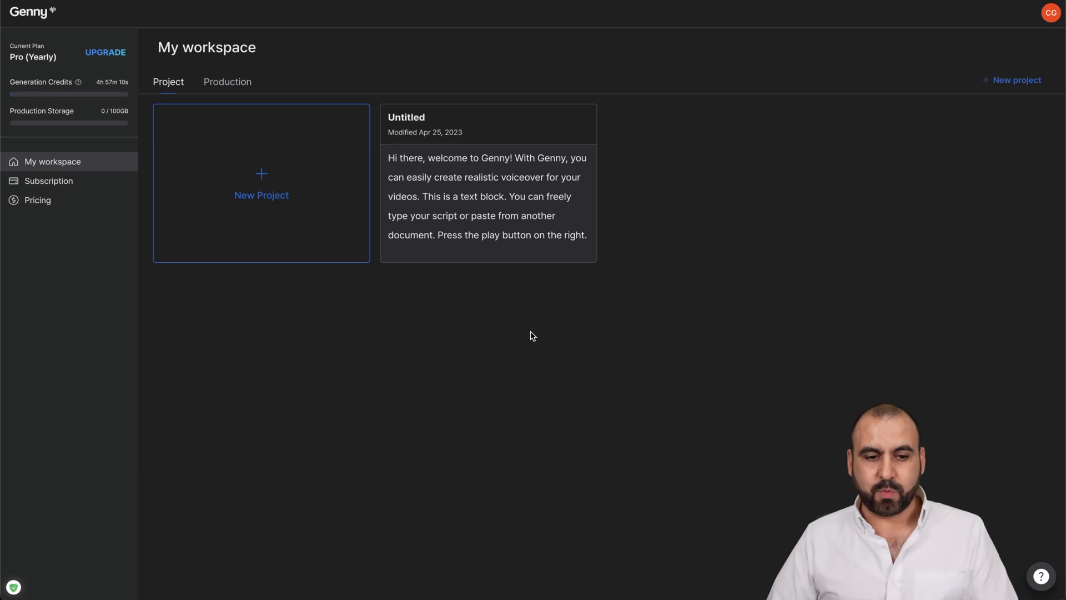
pyautogui.click(318, 231)
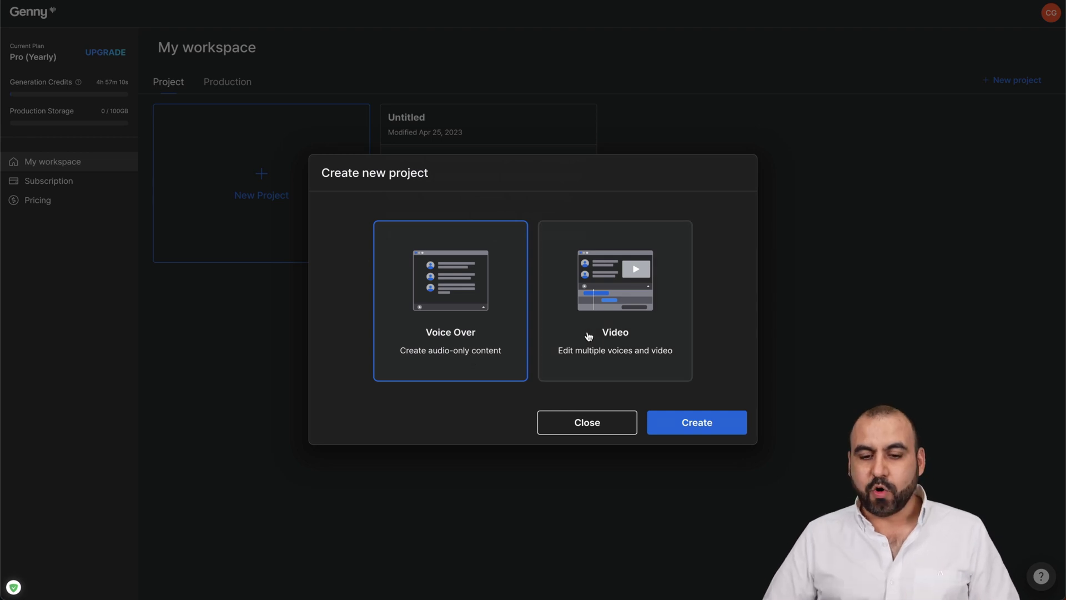
pyautogui.click(616, 344)
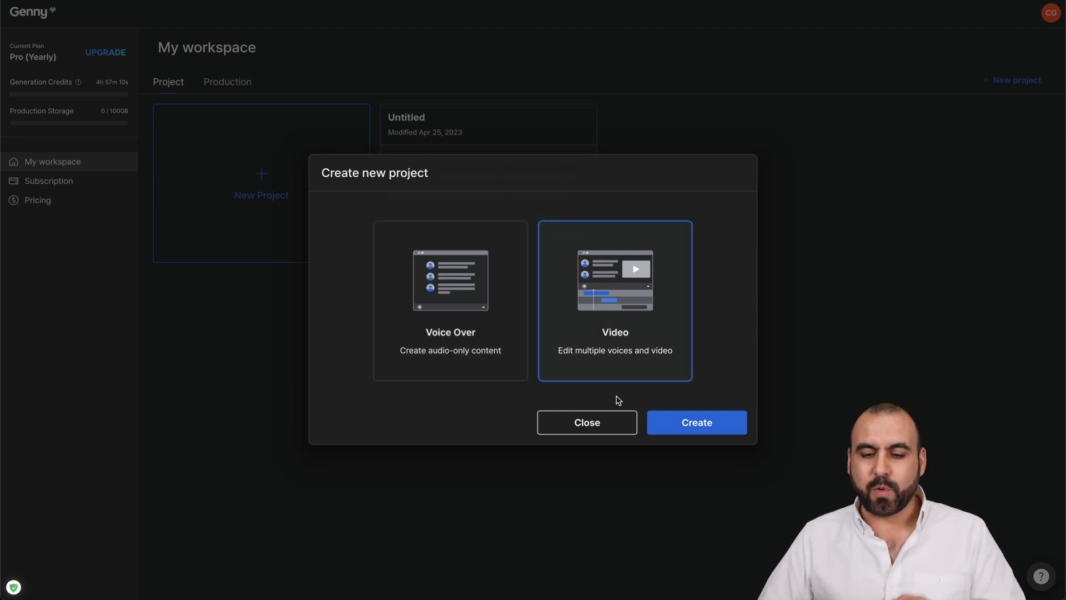
pyautogui.click(693, 425)
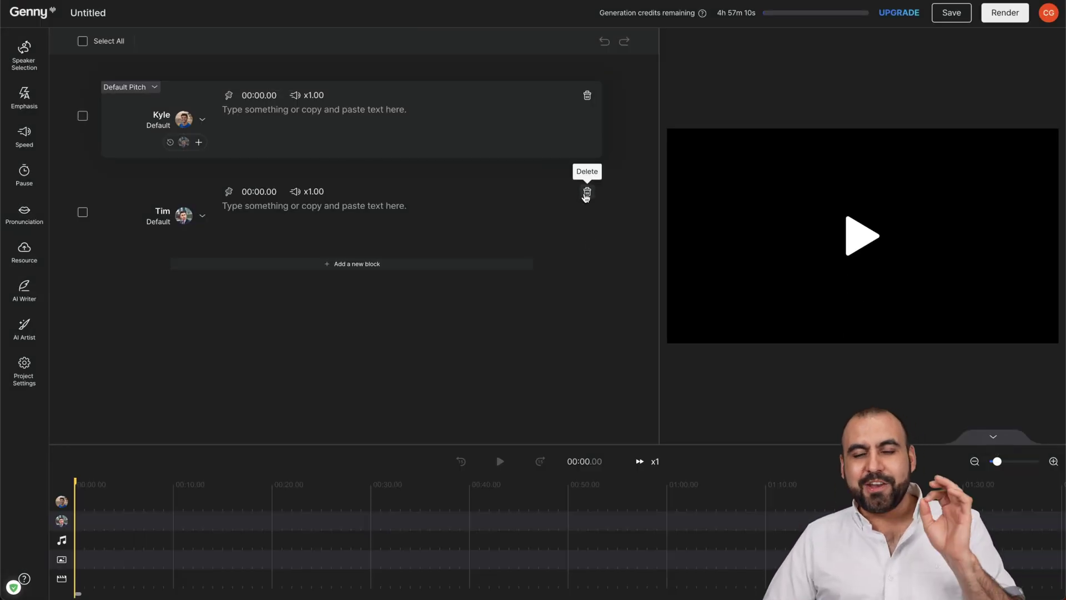
pyautogui.click(587, 192)
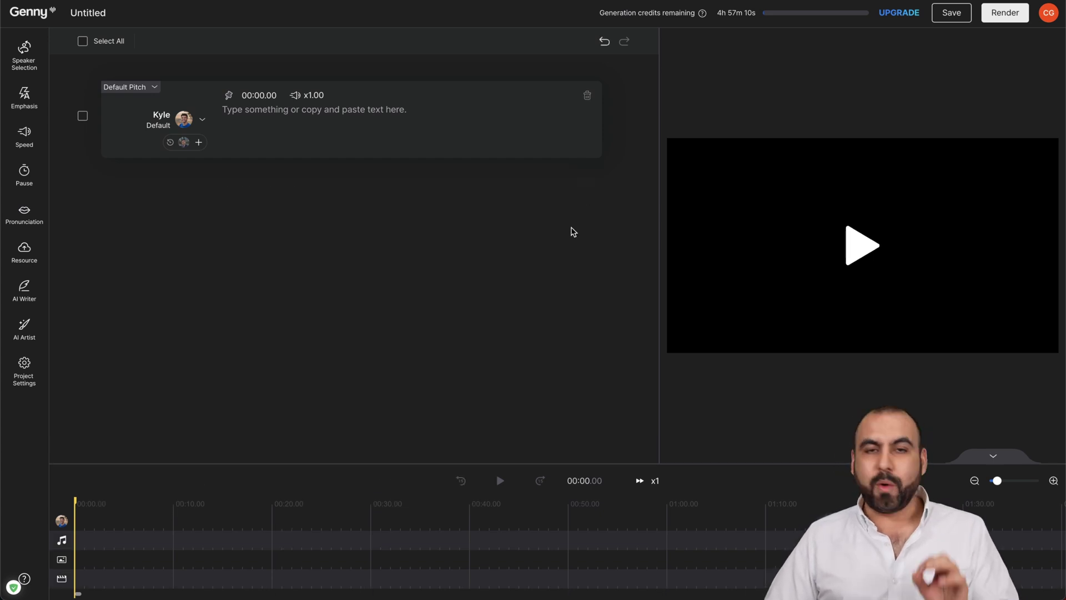
# Choose the AI Writer's Advertisement template and select the Houzez promo paragraph in YouTube Studio.
pyautogui.click(22, 294)
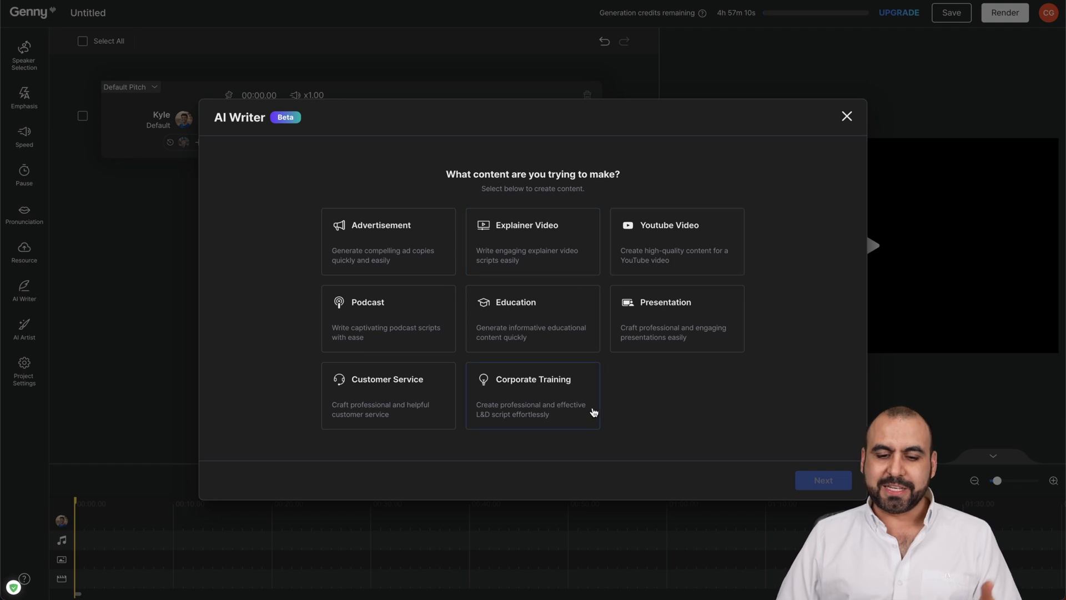
pyautogui.click(435, 265)
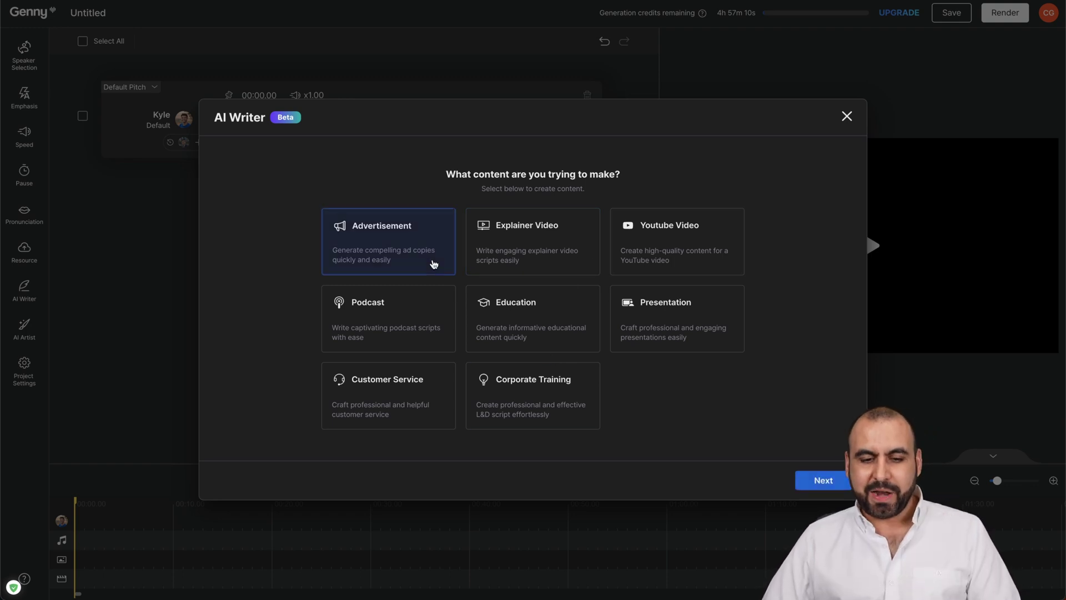
pyautogui.click(812, 481)
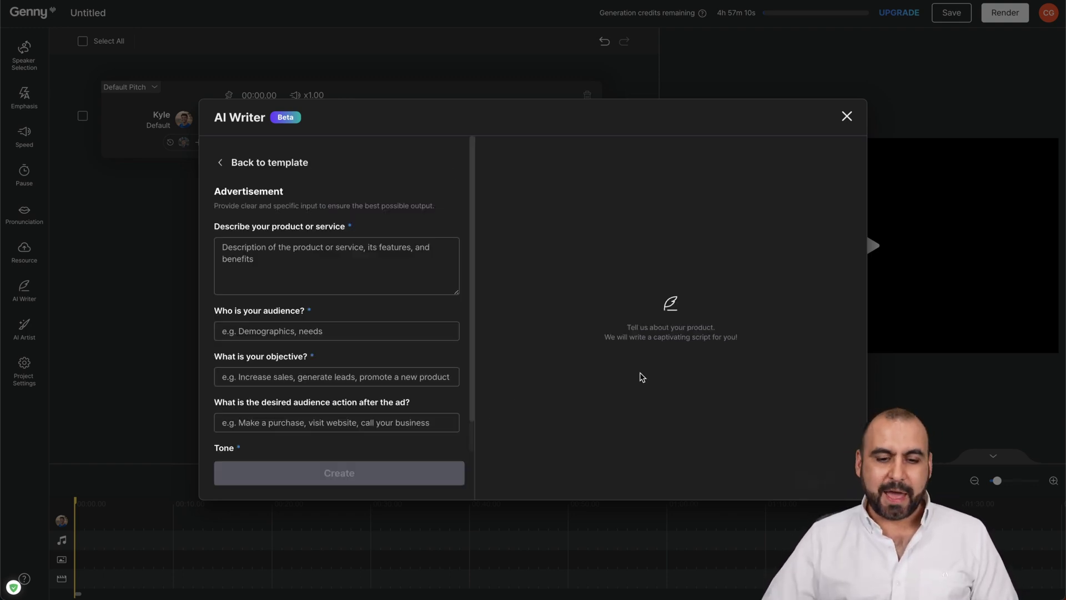
pyautogui.scroll(-1, 442, 317)
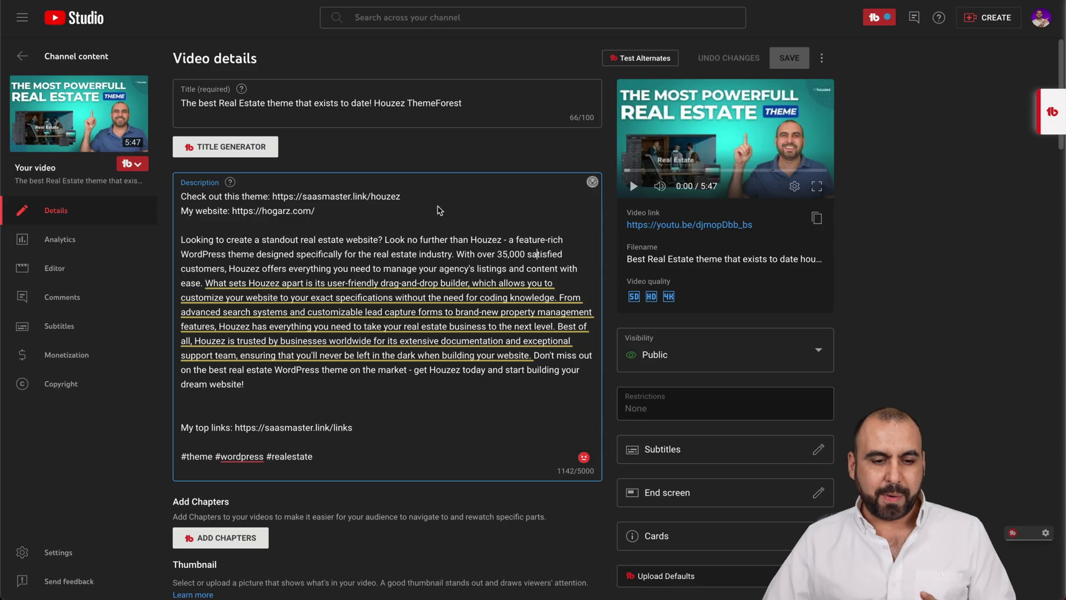
pyautogui.tripleClick(294, 259)
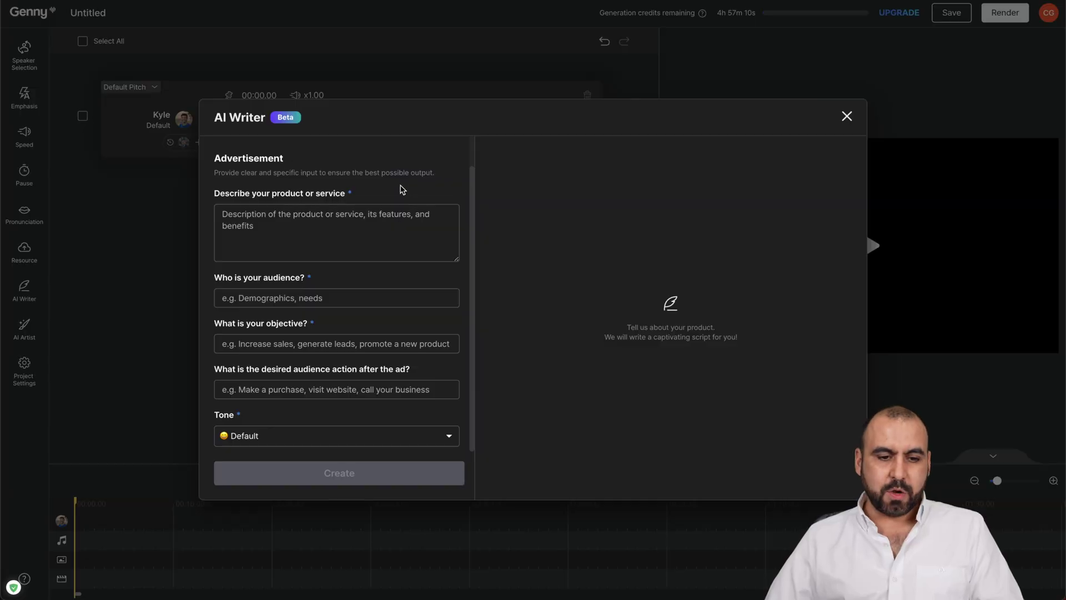
# Paste the Houzez description and enter audience 'Real Estate Agents' and objective 'generate leads'.
pyautogui.click(318, 248)
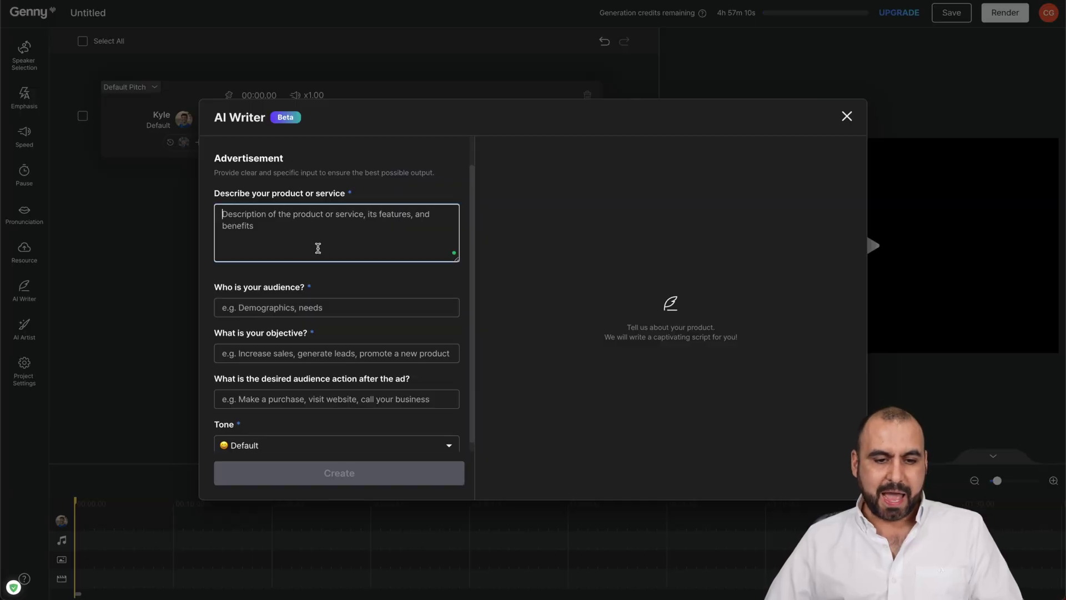
pyautogui.hotkey('ctrl', 'v')
pyautogui.click(305, 307)
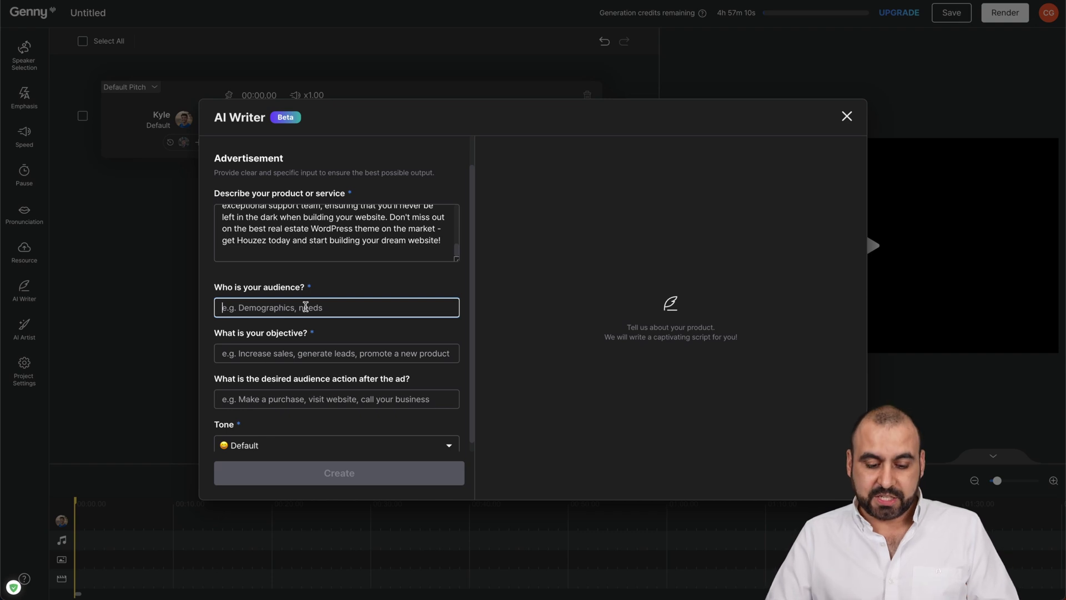
pyautogui.write('Real Estate Agents')
pyautogui.click(314, 351)
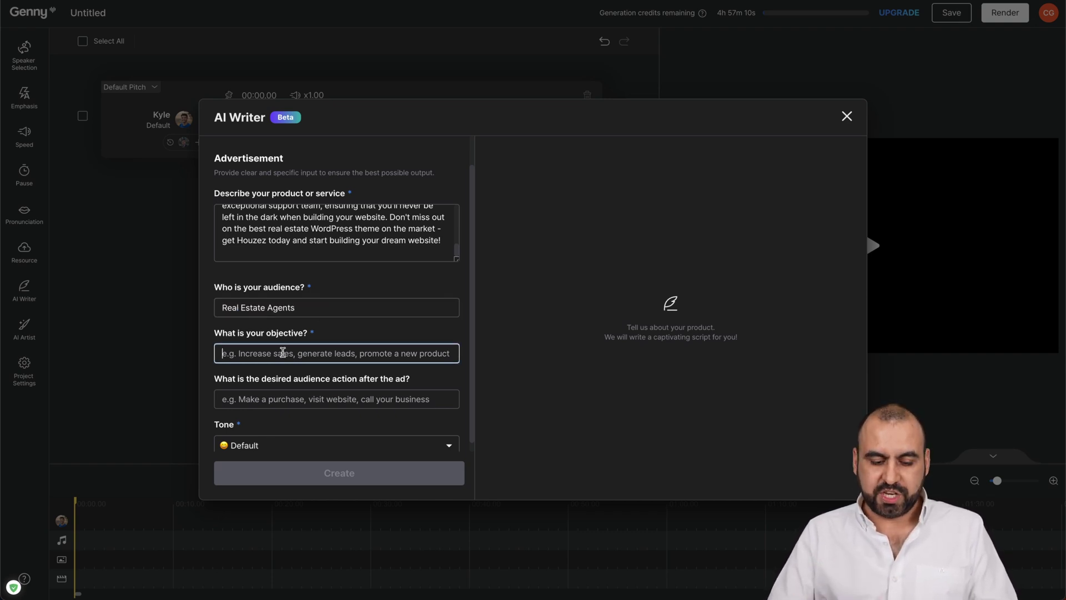
pyautogui.write('generate leads')
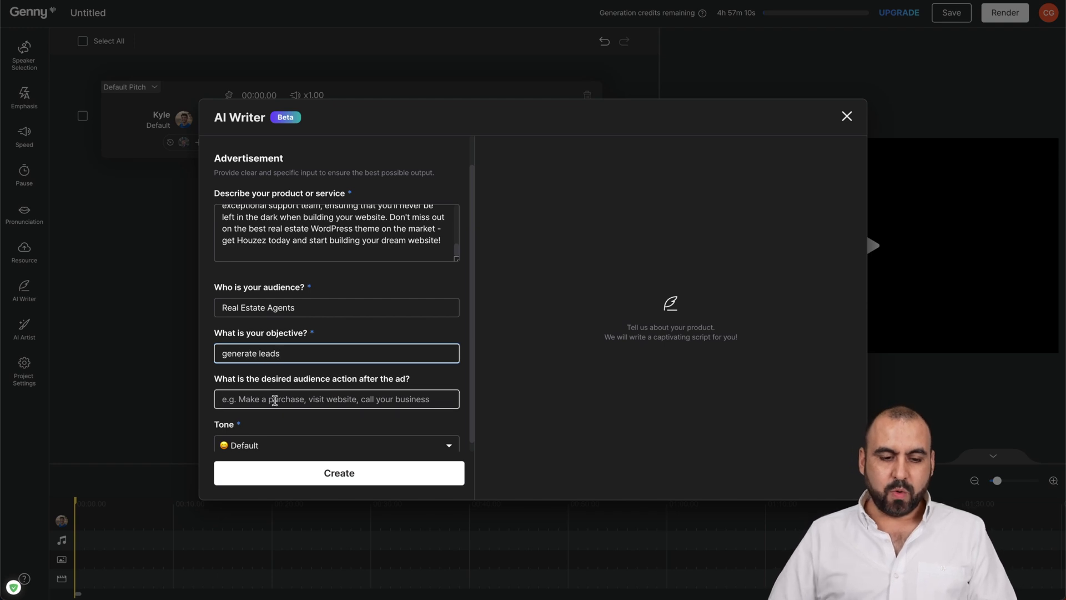
# Enter desired action 'buy them', pick the Entertaining tone, and generate the advertisement script.
pyautogui.click(274, 400)
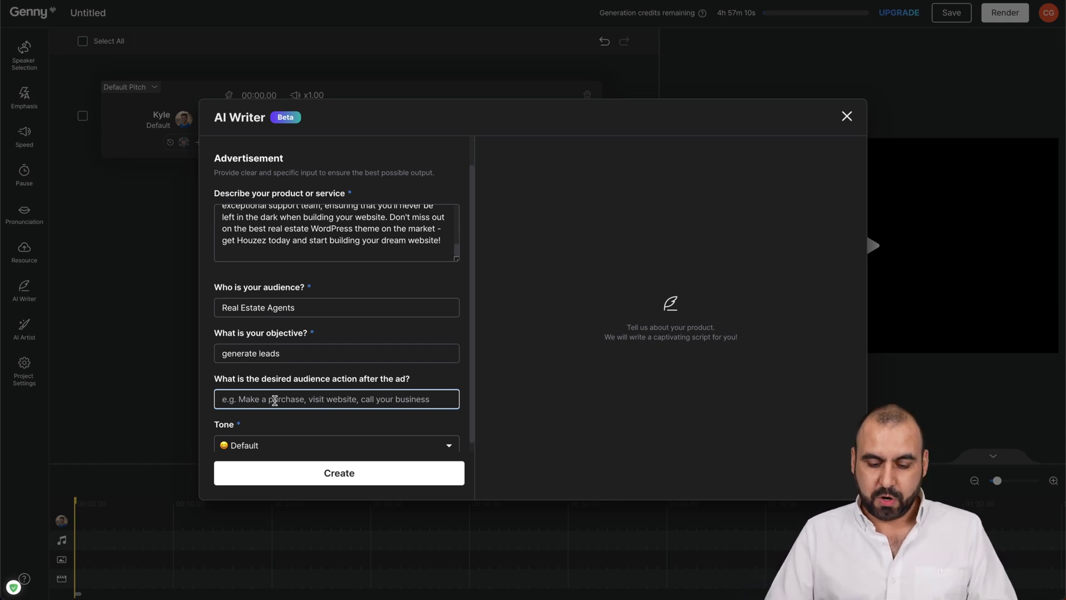
pyautogui.write('buy theme')
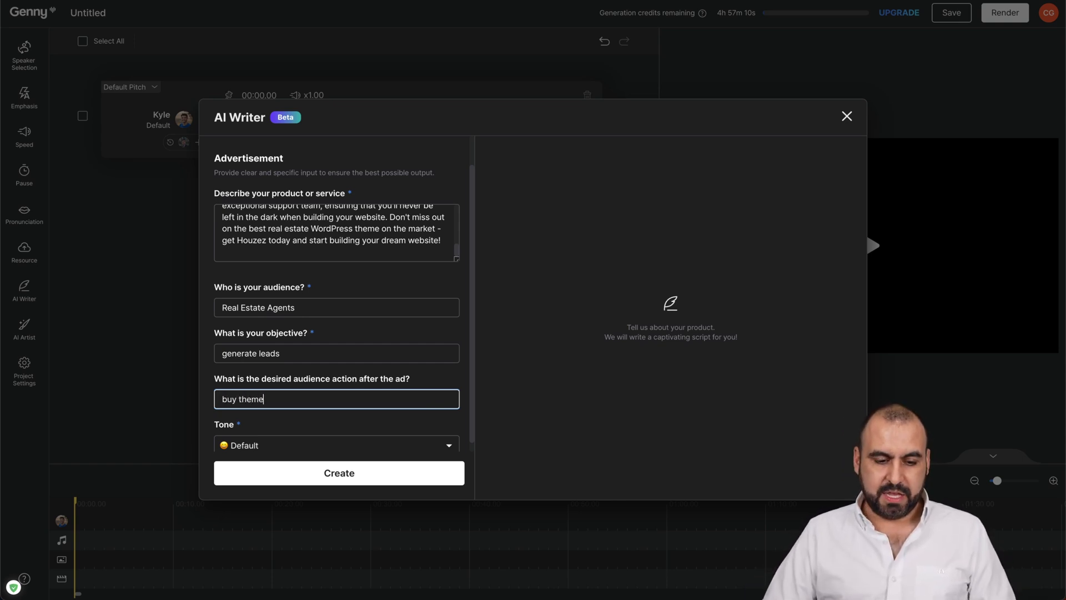
pyautogui.click(358, 435)
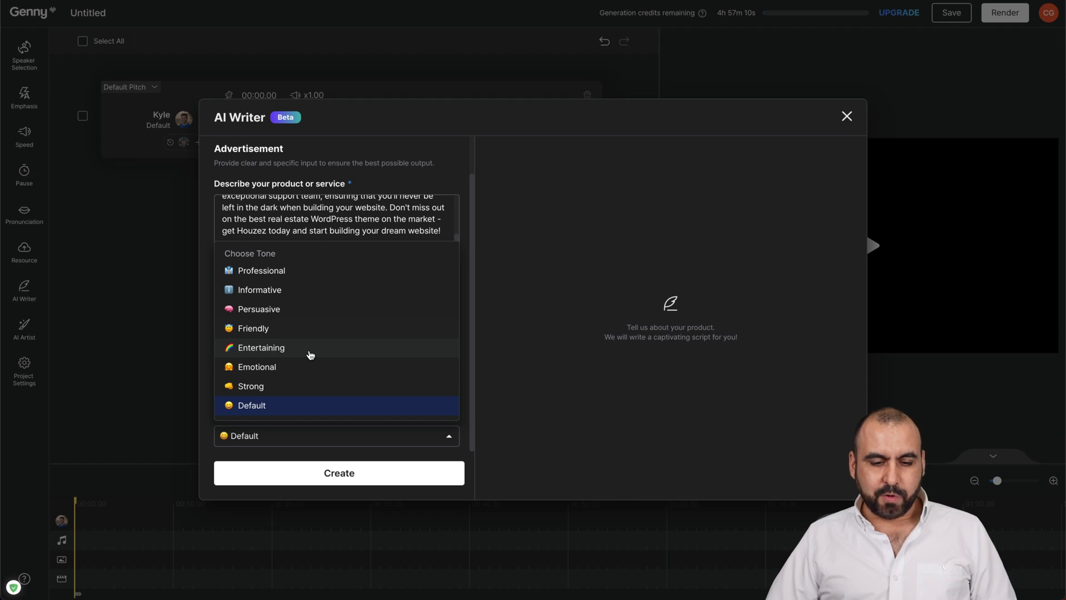
pyautogui.click(310, 349)
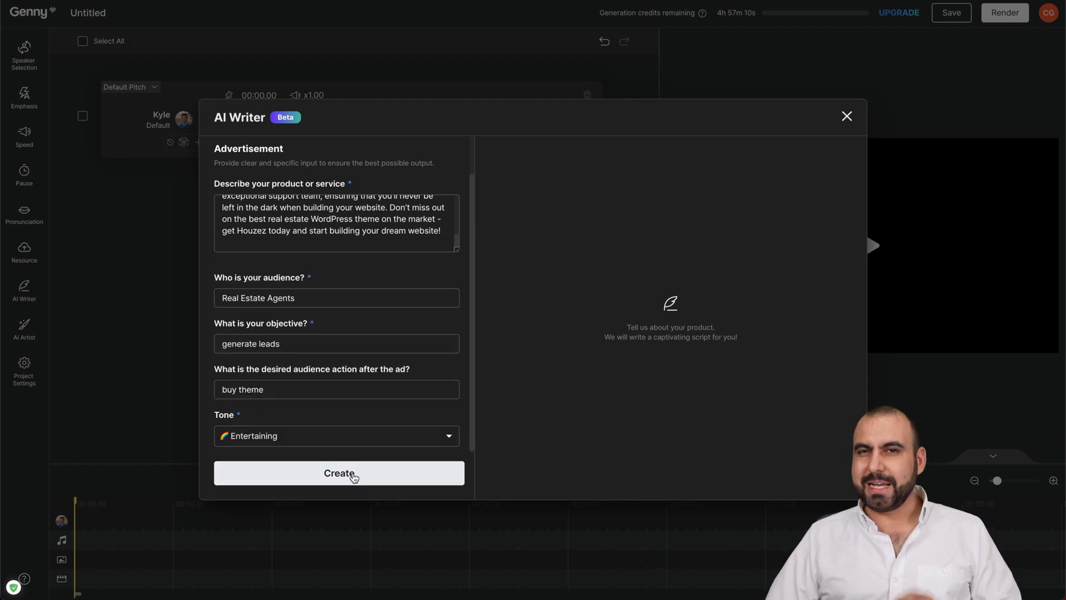
pyautogui.click(352, 473)
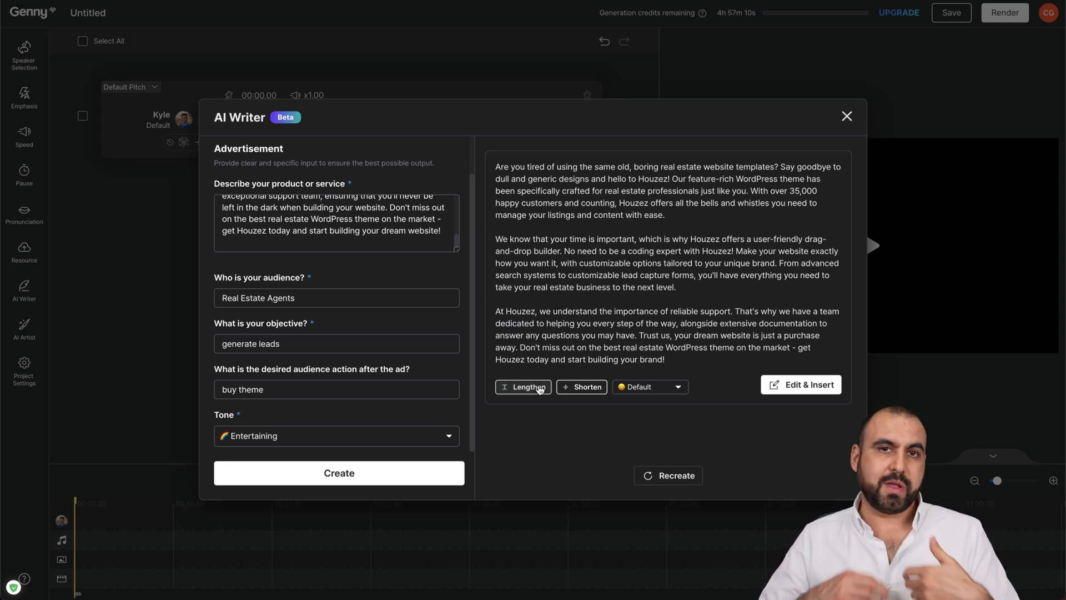
# Lengthen the Houzez script, review the six-paragraph result, and open it as editable text.
pyautogui.click(538, 387)
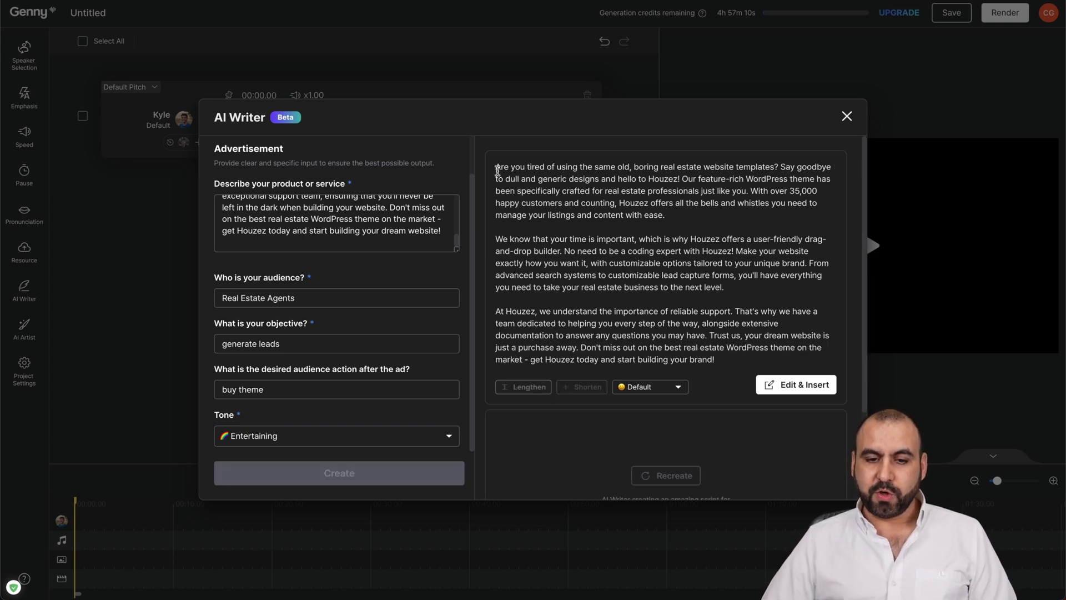
pyautogui.moveTo(496, 167); pyautogui.dragTo(653, 243)
pyautogui.click(654, 243)
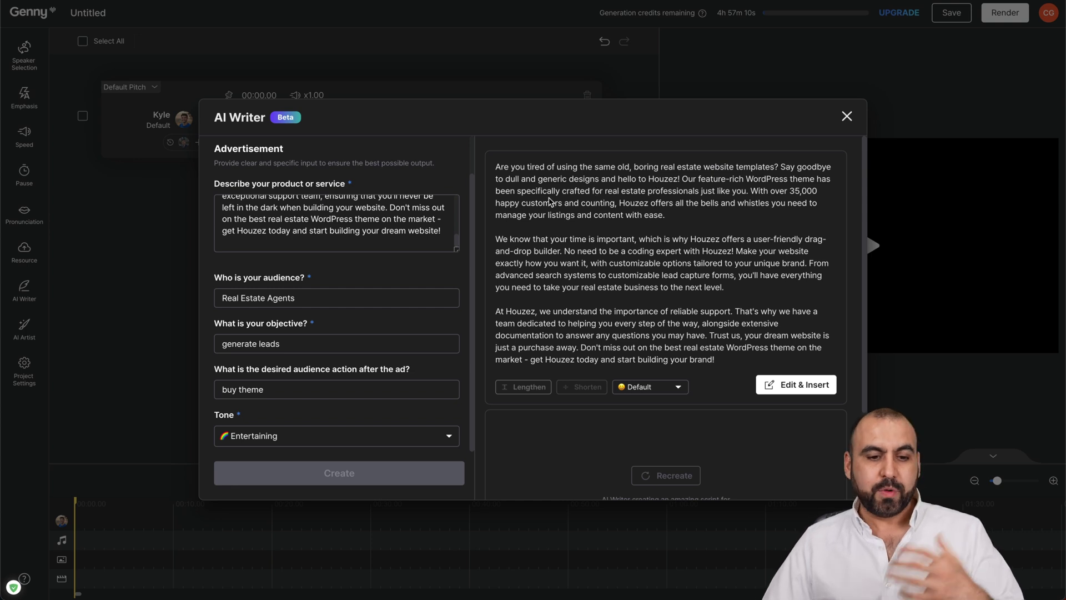
pyautogui.scroll(5, 255, 206)
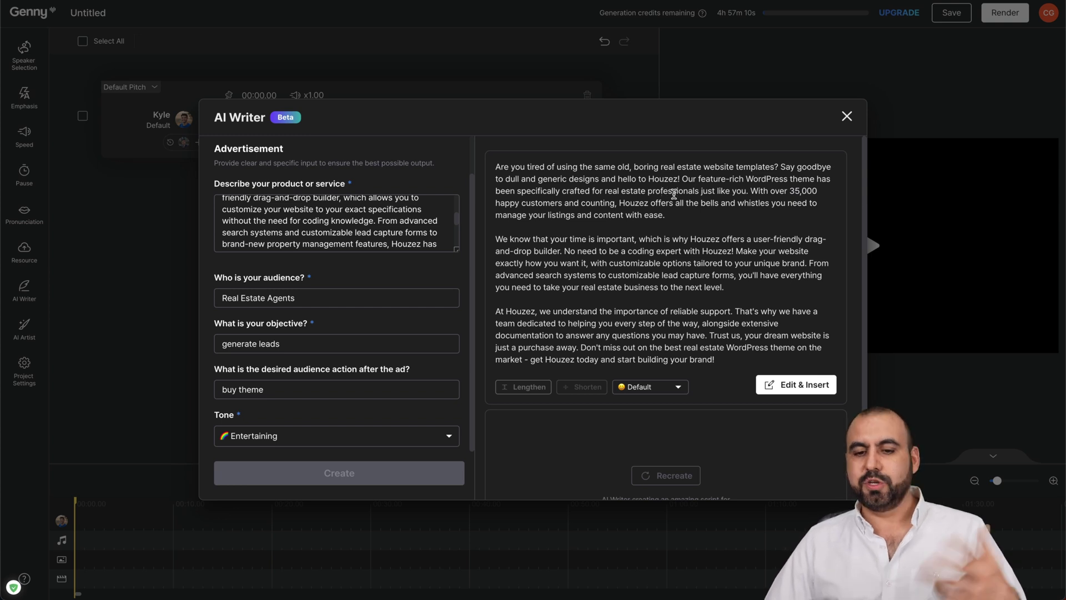
pyautogui.scroll(-2, 715, 247)
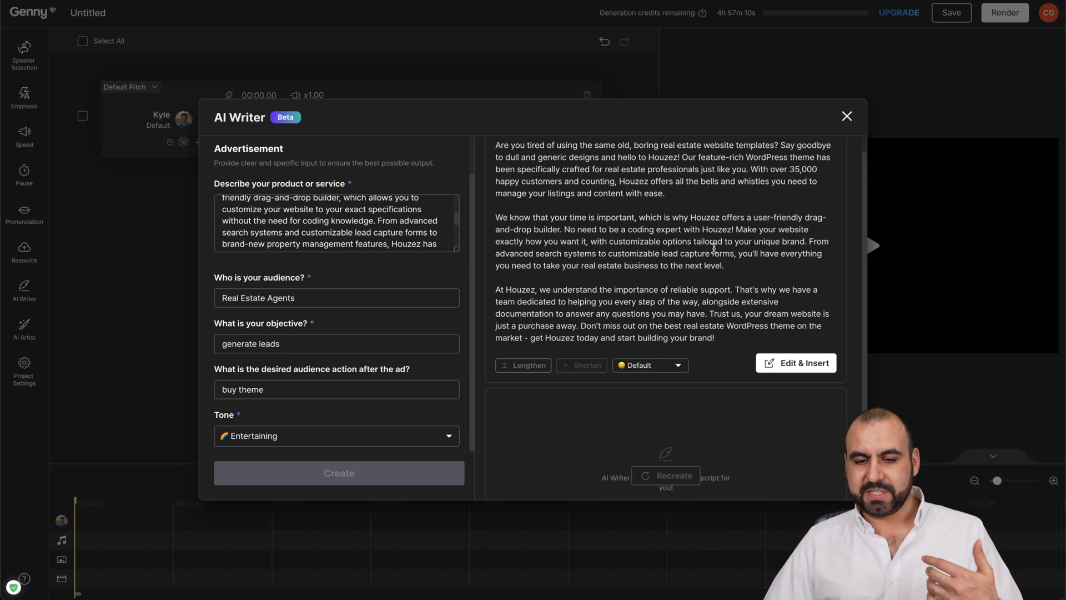
pyautogui.scroll(-4, 715, 247)
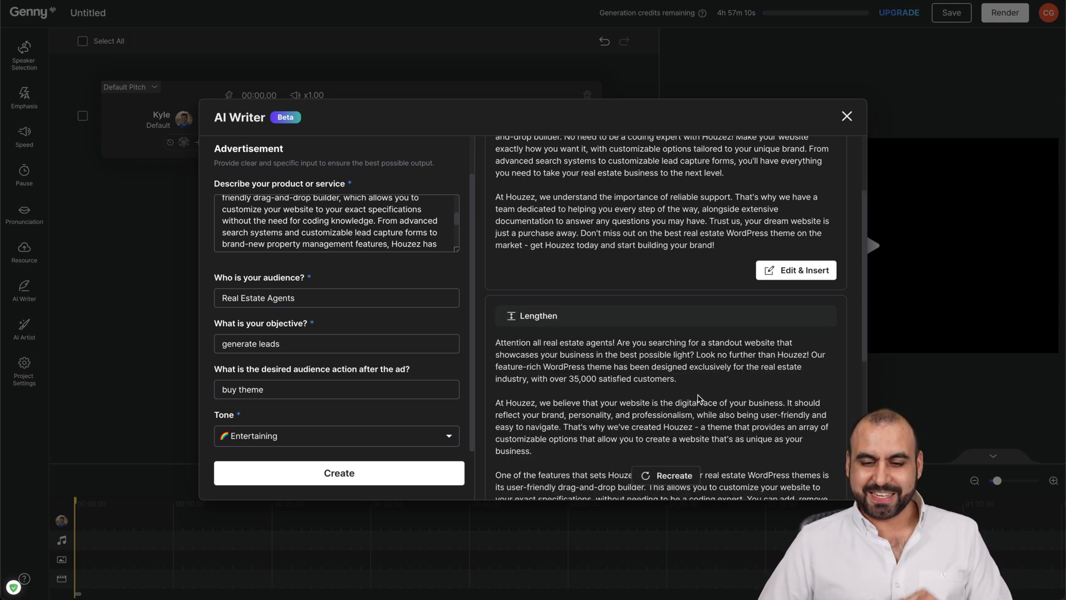
pyautogui.scroll(10, 698, 394)
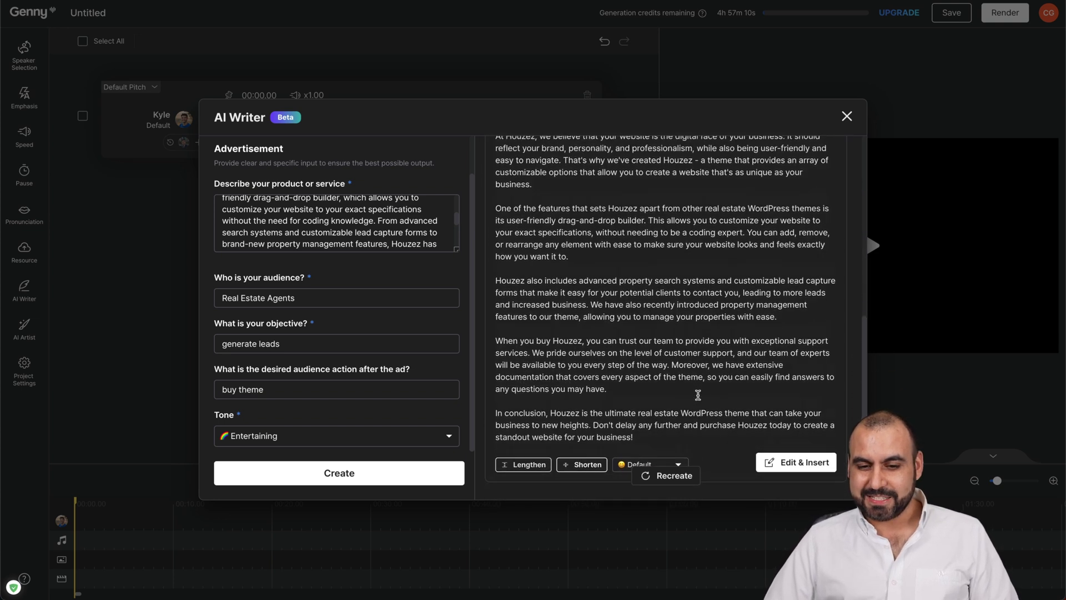
pyautogui.scroll(-8, 698, 394)
pyautogui.scroll(1, 698, 394)
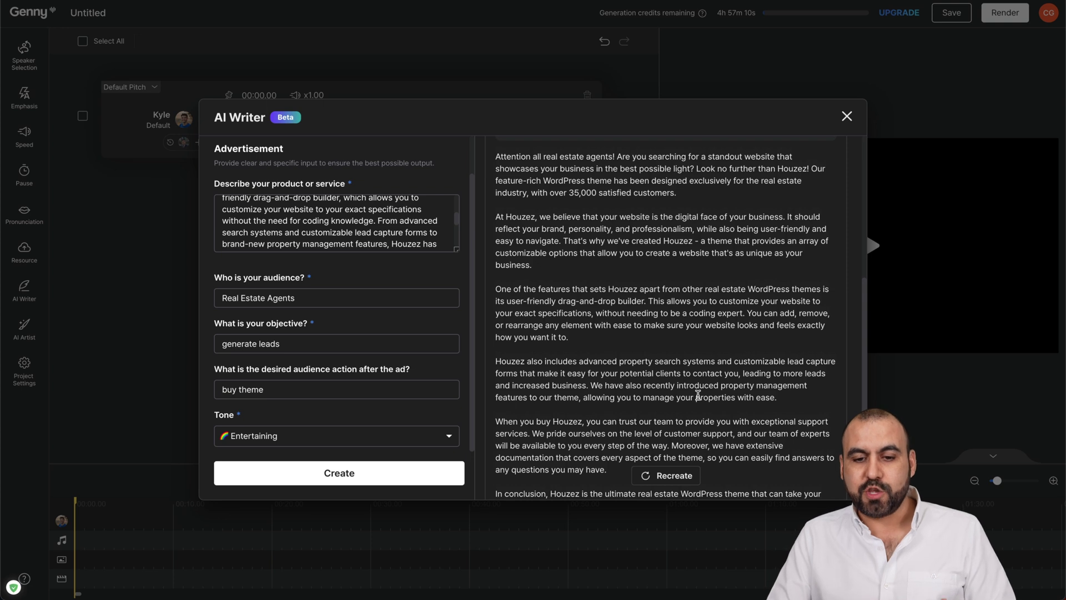
pyautogui.scroll(-3, 684, 319)
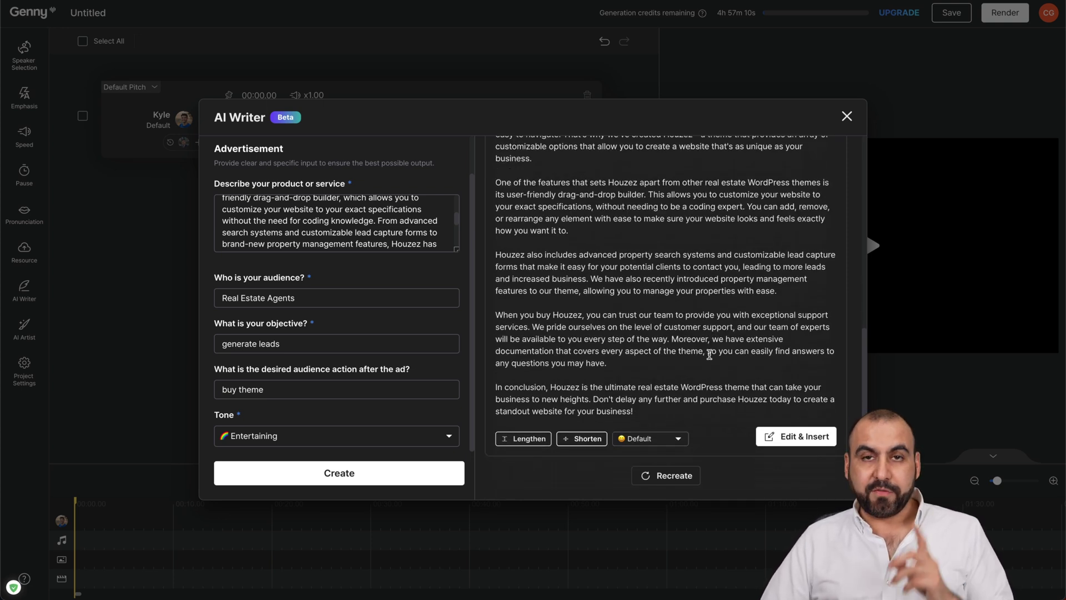
pyautogui.click(771, 446)
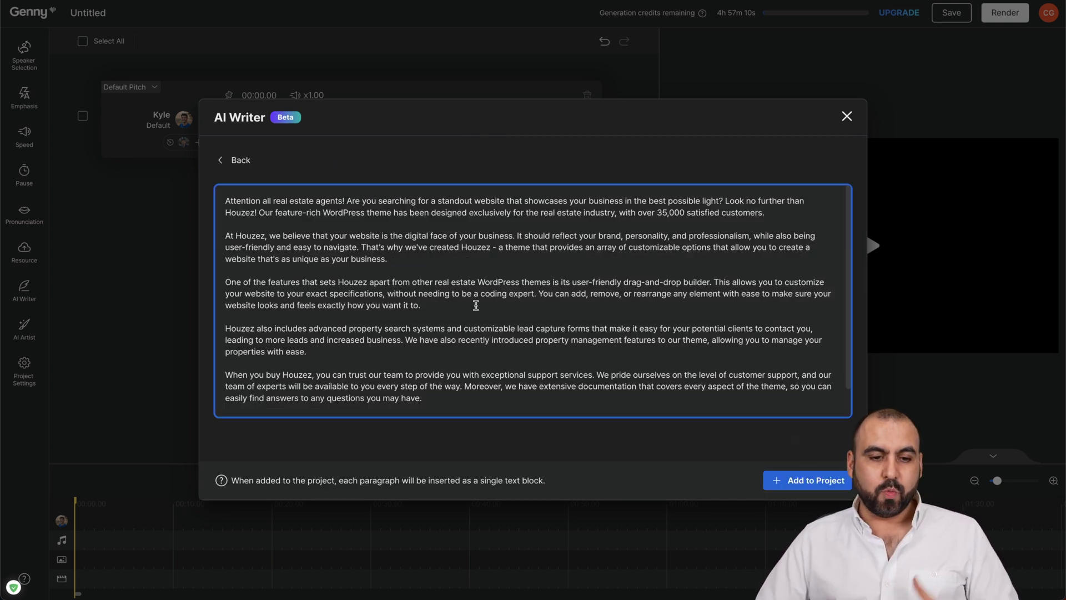
# Add the Houzez script to the project as one Kyle text block per paragraph.
pyautogui.moveTo(395, 259); pyautogui.dragTo(242, 235)
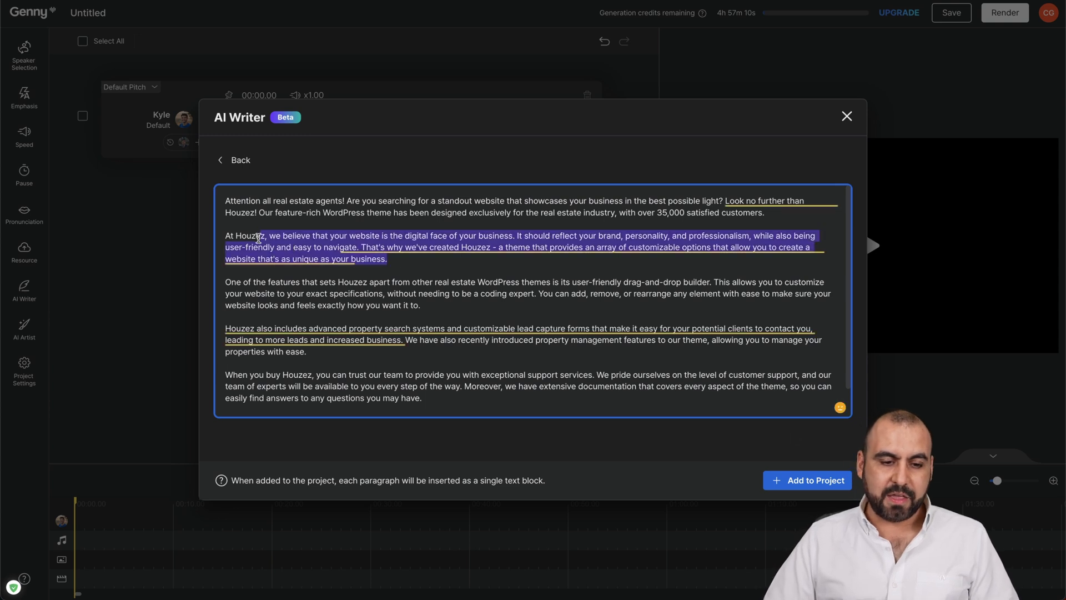
pyautogui.click(325, 235)
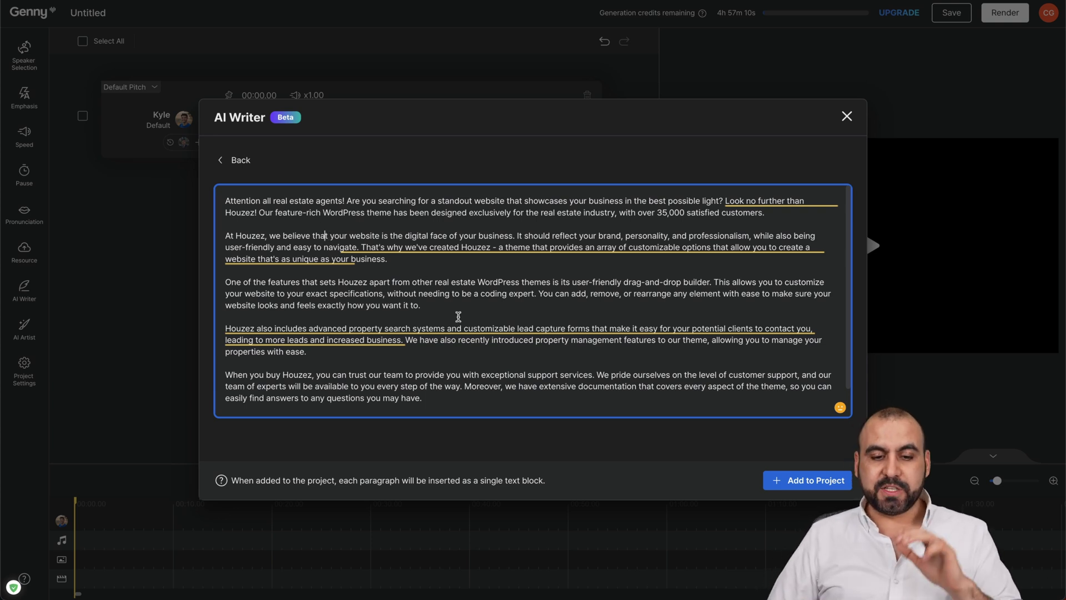
pyautogui.click(784, 481)
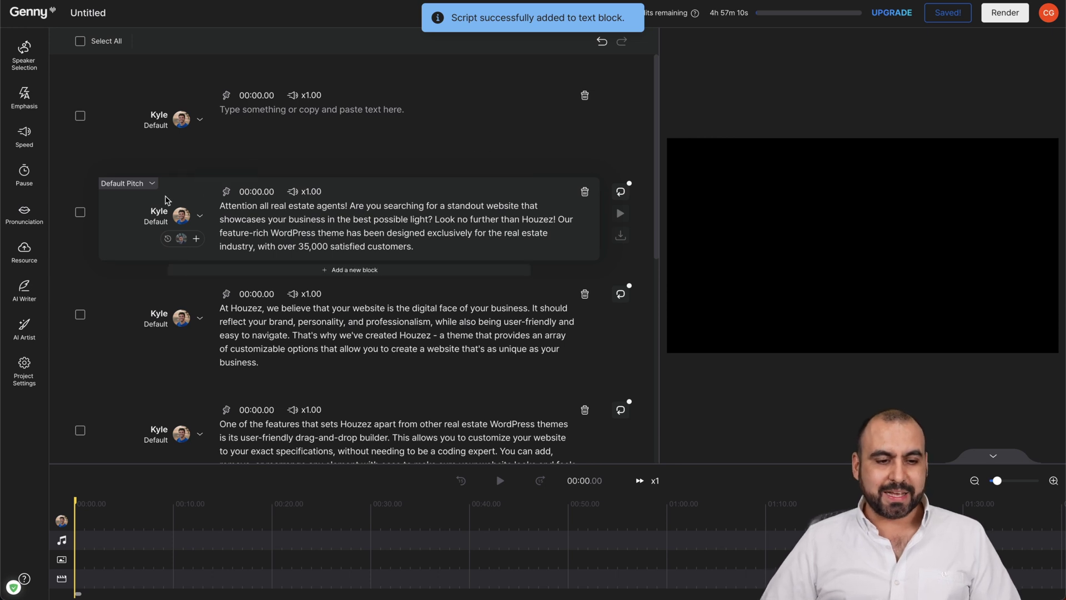
pyautogui.scroll(-3, 398, 288)
pyautogui.scroll(2, 398, 288)
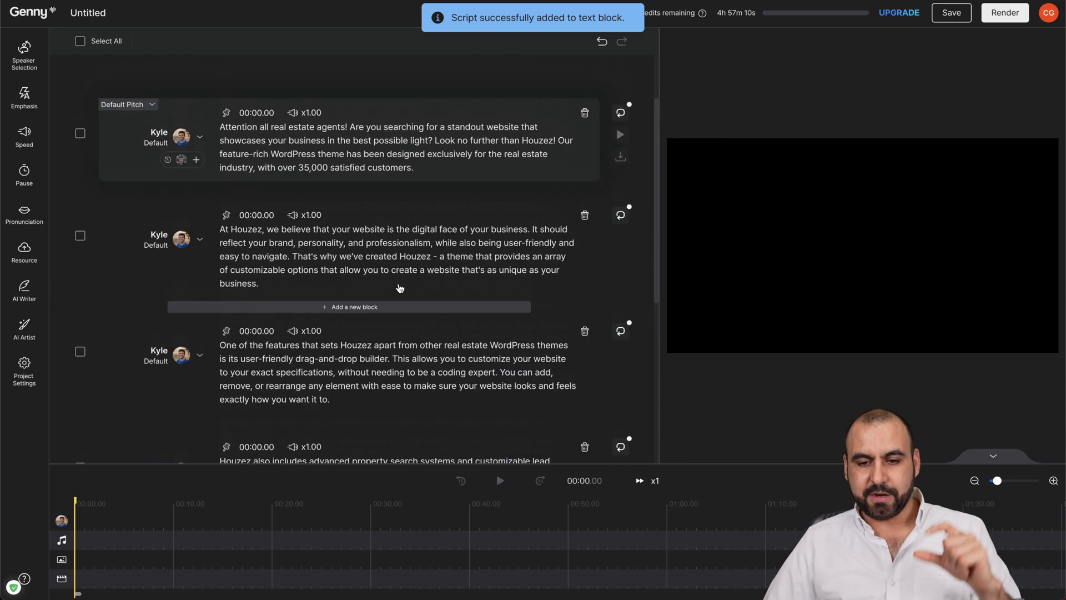
pyautogui.click(349, 91)
# Delete the empty block and generate Kyle's voice audio for all script blocks.
pyautogui.click(584, 96)
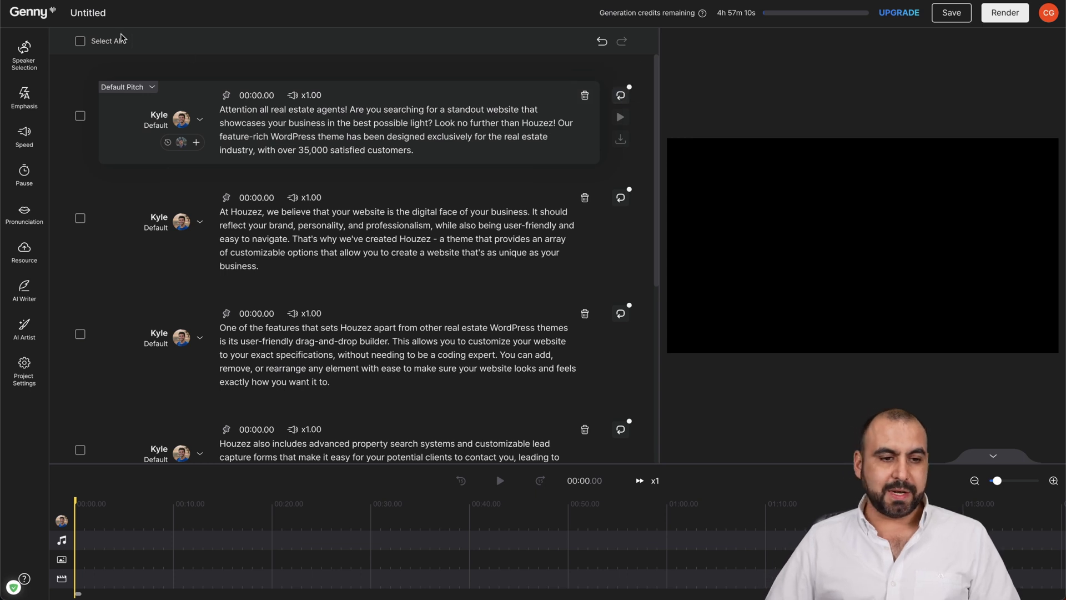
pyautogui.click(81, 42)
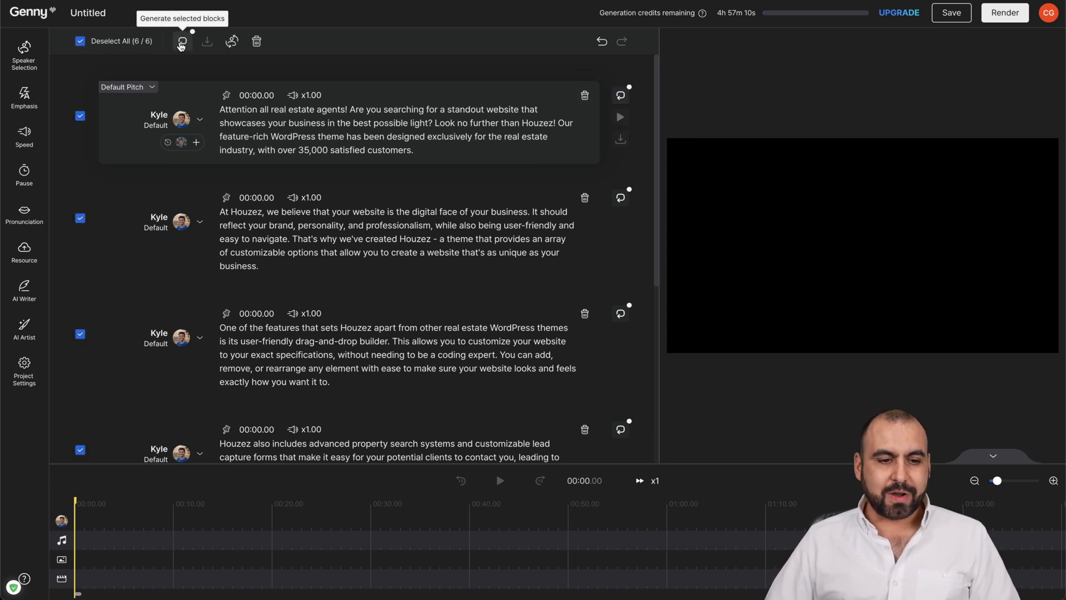
pyautogui.click(182, 41)
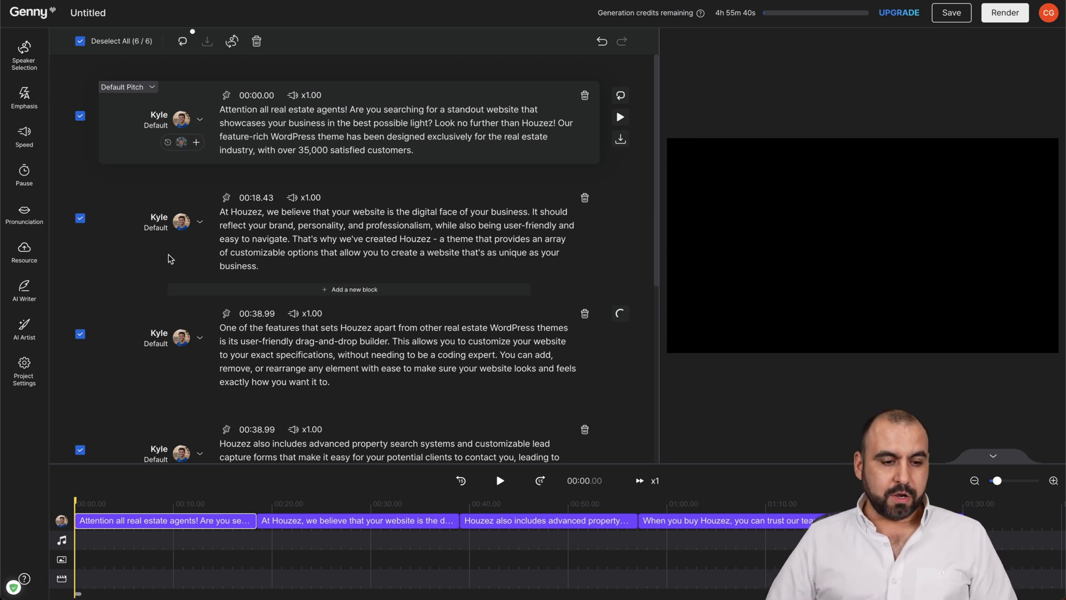
pyautogui.click(25, 250)
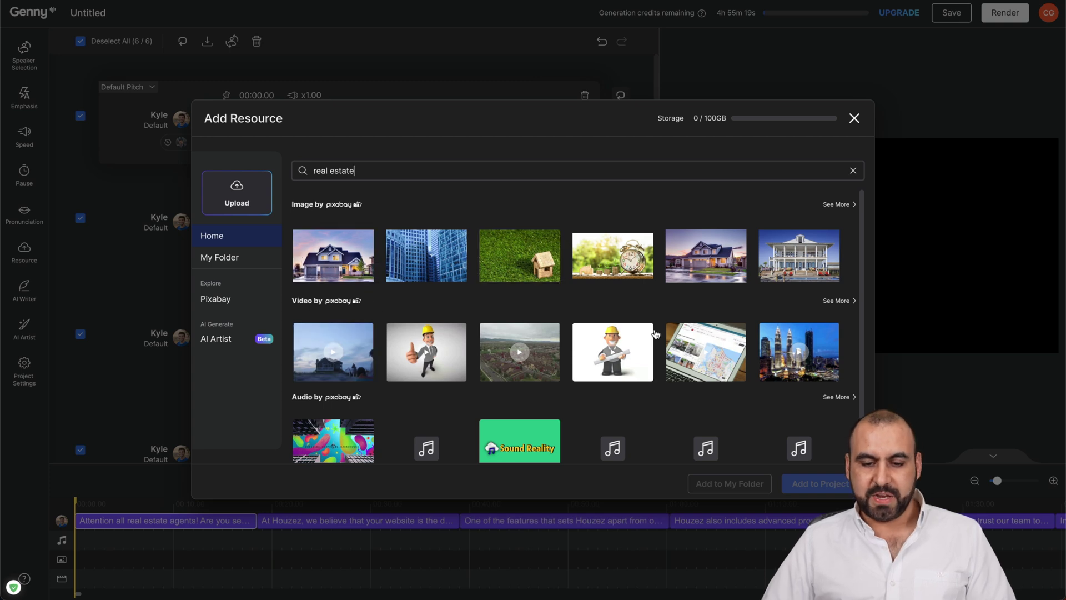
# Add the Pixabay city skyline clip from the real estate results to the video track.
pyautogui.scroll(-1, 398, 394)
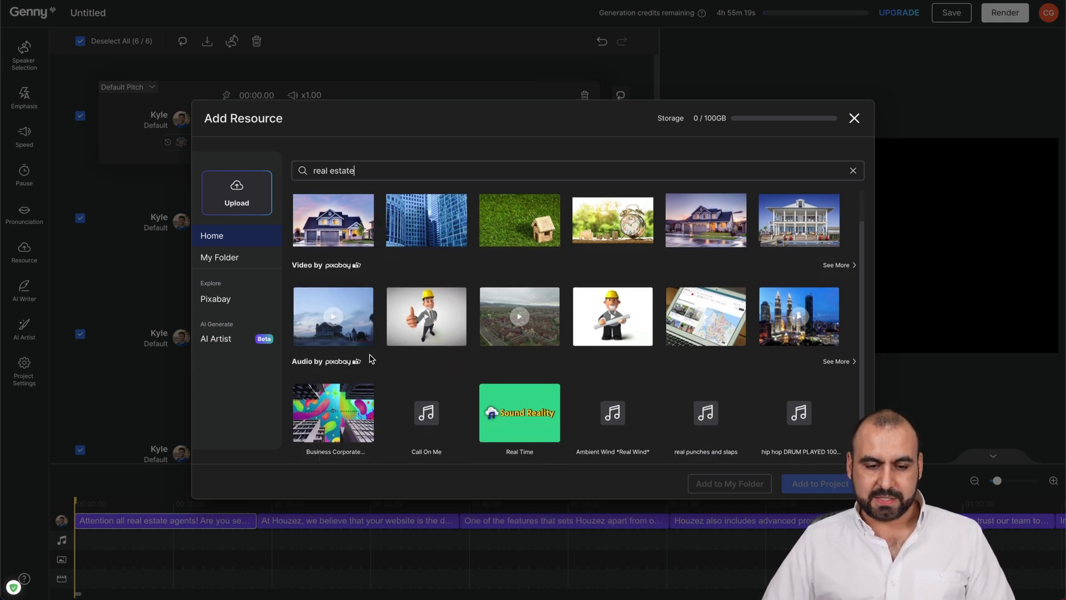
pyautogui.scroll(1, 428, 376)
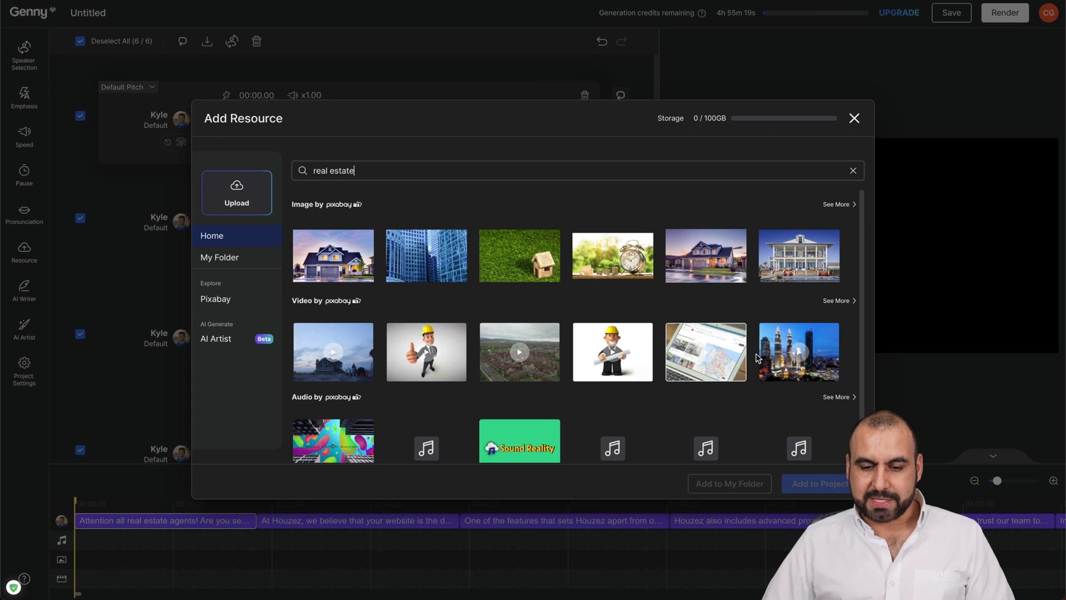
pyautogui.click(800, 355)
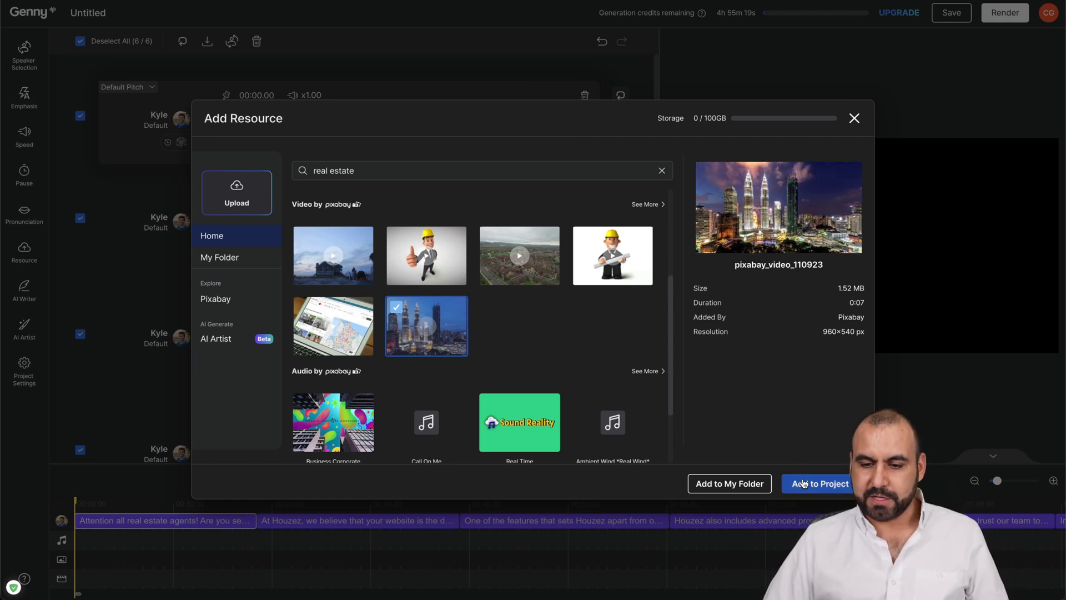
pyautogui.click(803, 481)
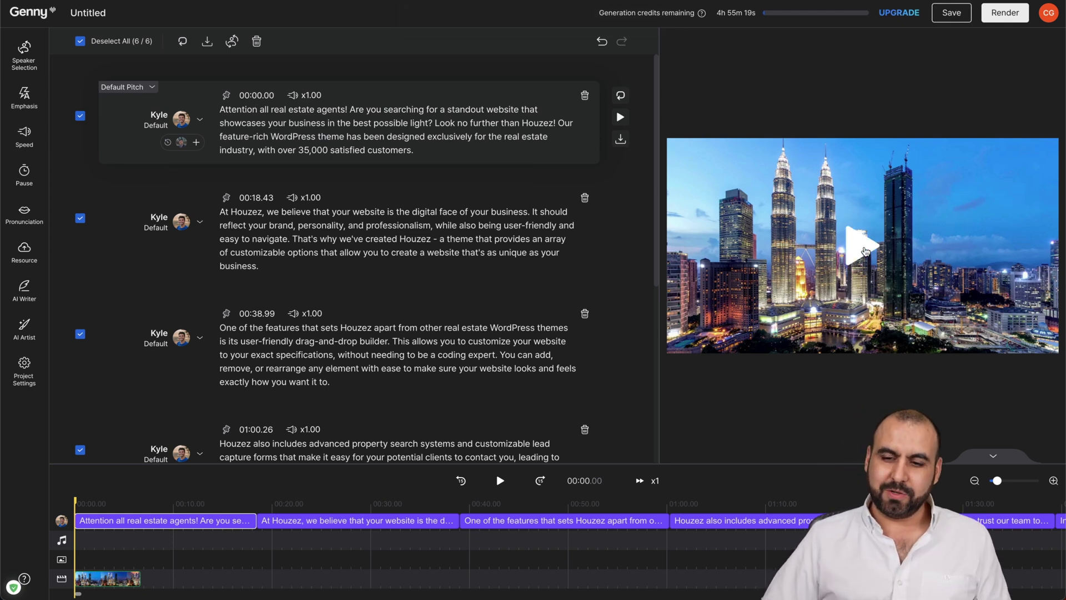
pyautogui.click(864, 248)
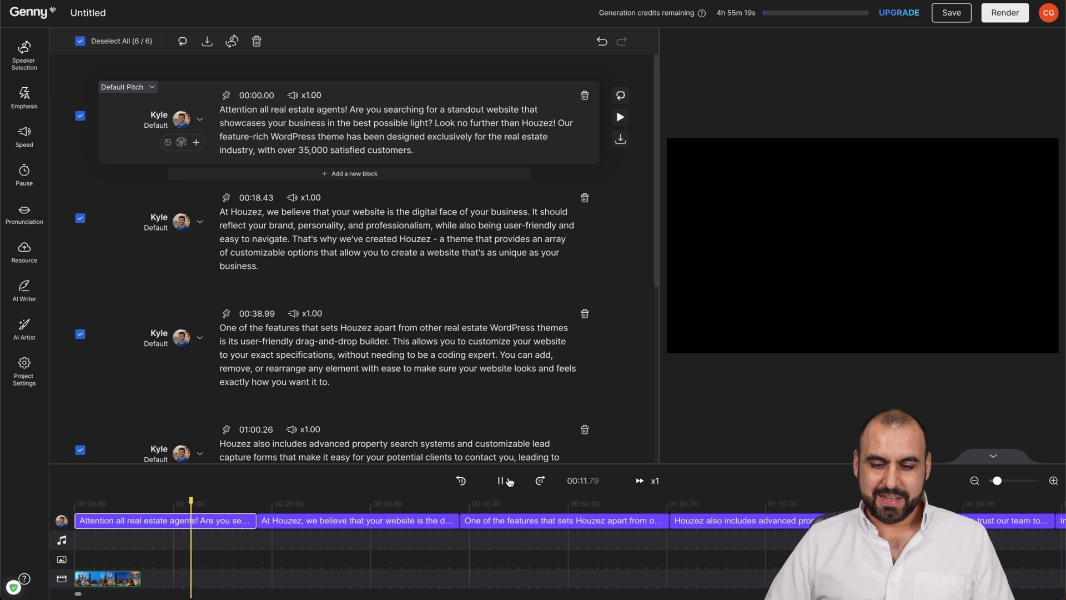
# Pause the preview around 00:12 and highlight 'real estate agents!' in the opening block.
pyautogui.moveTo(785, 297)
pyautogui.click(868, 250)
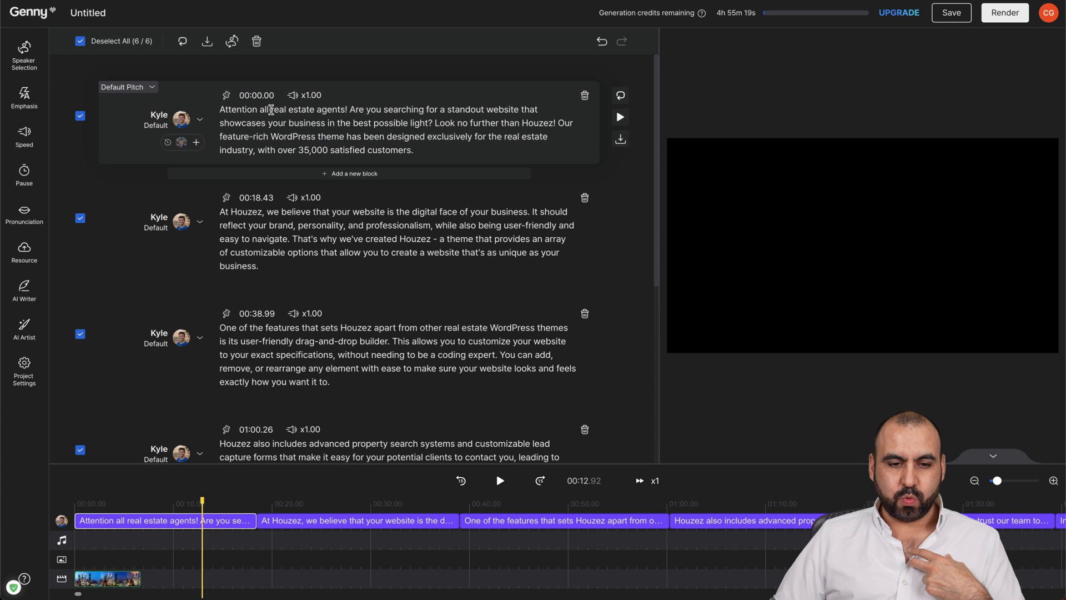
pyautogui.moveTo(271, 109); pyautogui.dragTo(345, 109)
# Apply Emphasis to 'real estate agents!' and regenerate the opening block's voice audio.
pyautogui.moveTo(335, 153)
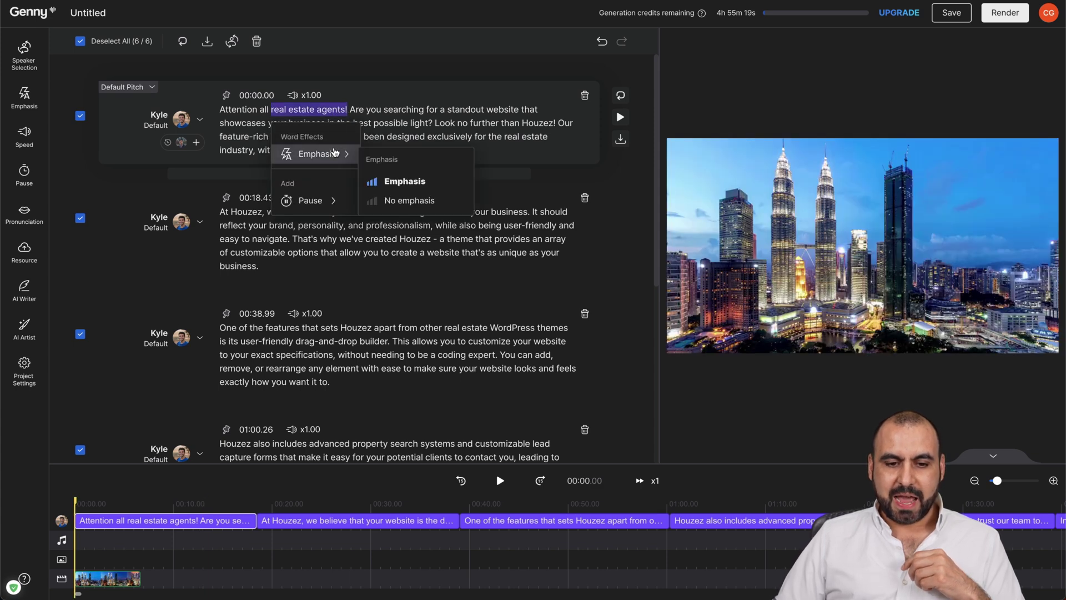
pyautogui.click(412, 184)
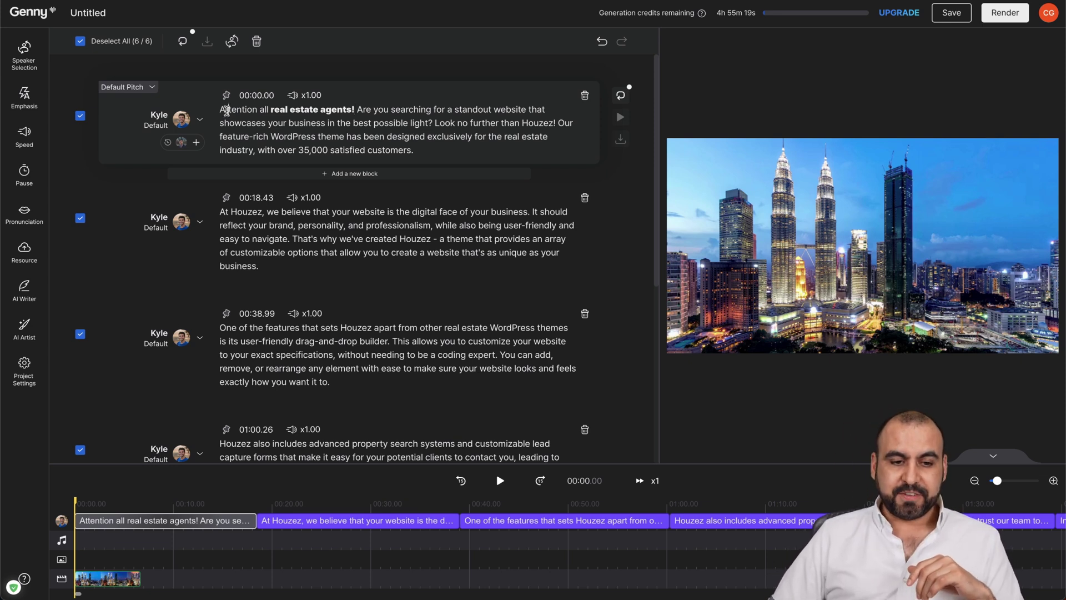
pyautogui.click(621, 95)
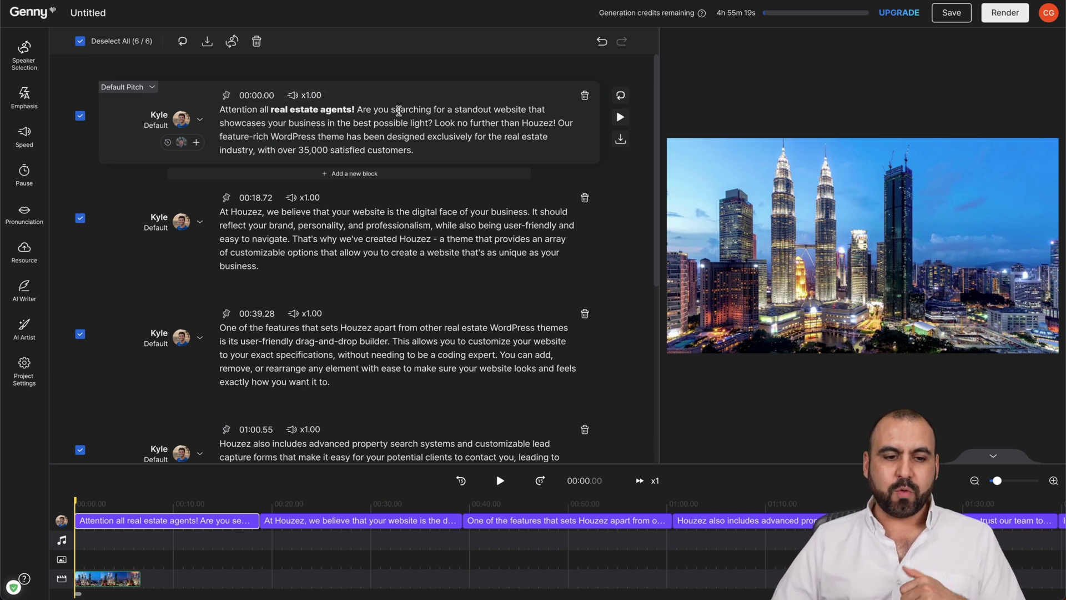
pyautogui.click(151, 87)
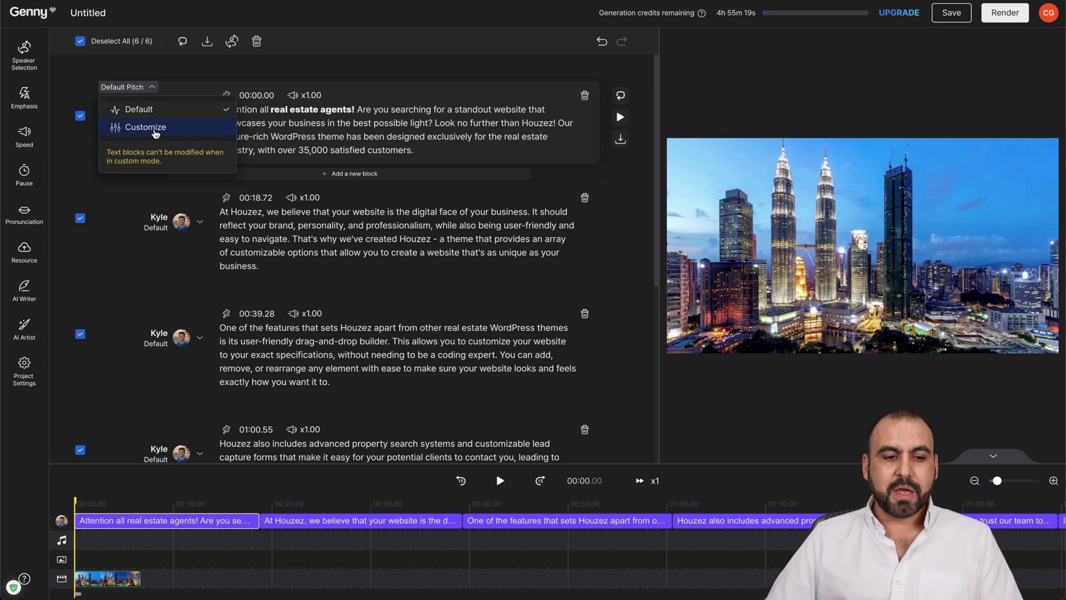
pyautogui.click(147, 127)
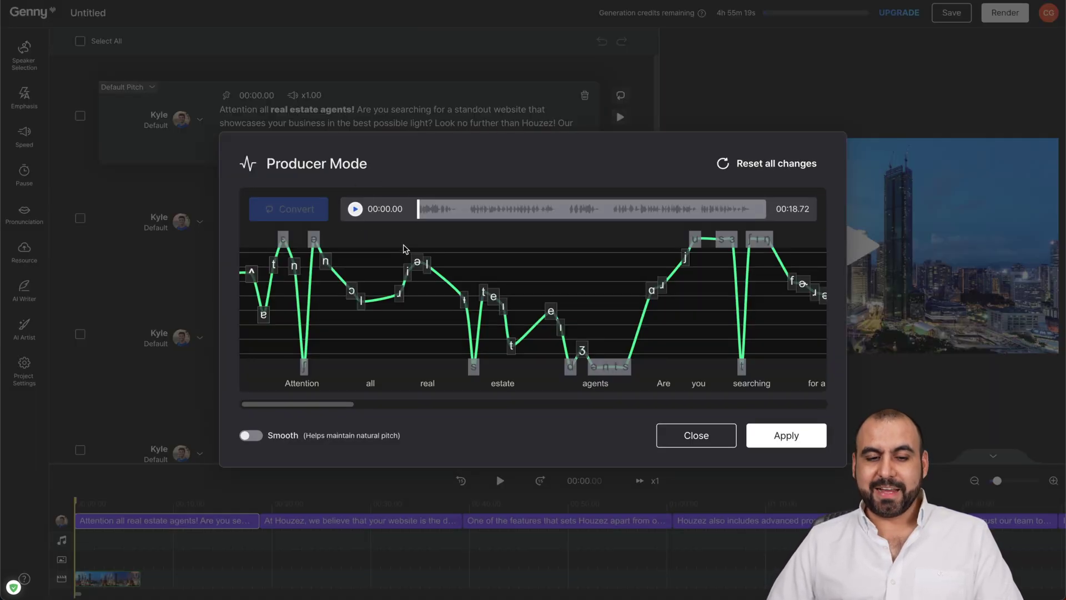
pyautogui.click(350, 210)
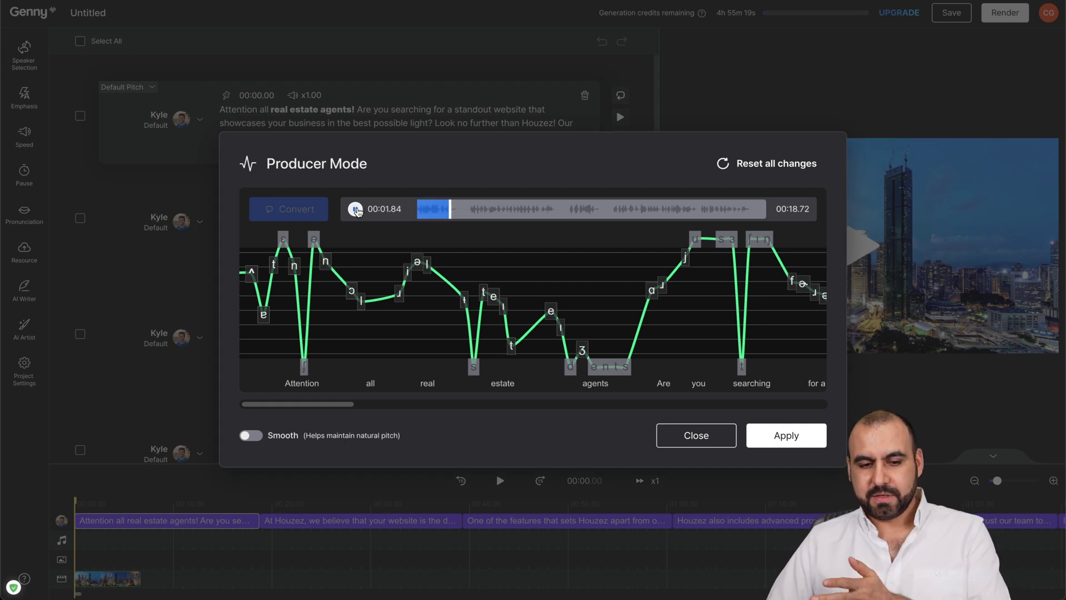
pyautogui.moveTo(251, 272); pyautogui.dragTo(251, 332)
pyautogui.moveTo(270, 270); pyautogui.dragTo(273, 320)
pyautogui.moveTo(293, 266)
pyautogui.mouseDown()
pyautogui.moveTo(291, 312)
pyautogui.moveTo(285, 284)
pyautogui.mouseUp()
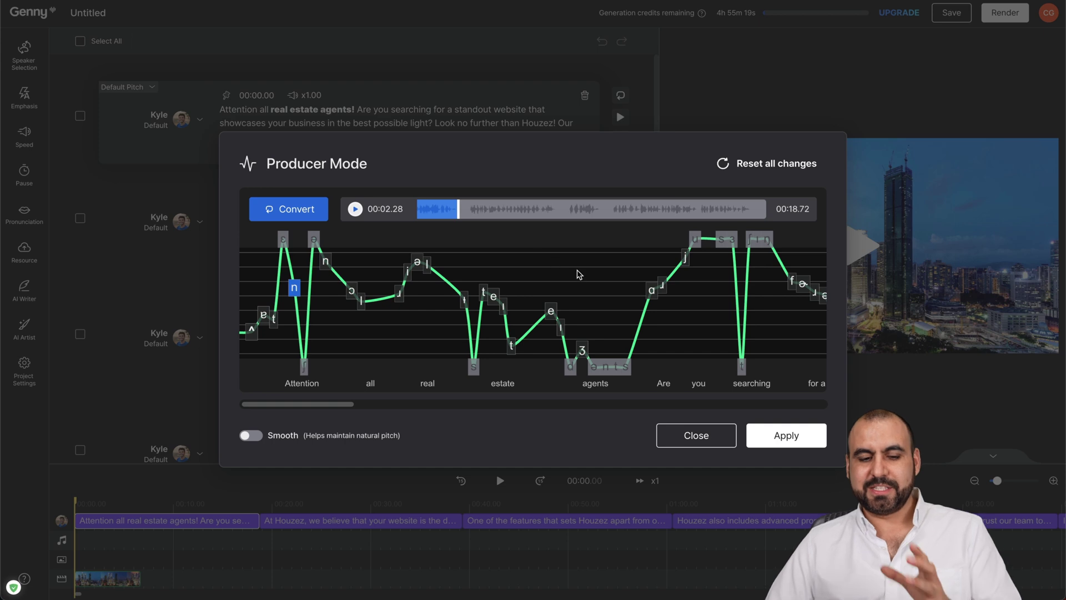
pyautogui.click(256, 436)
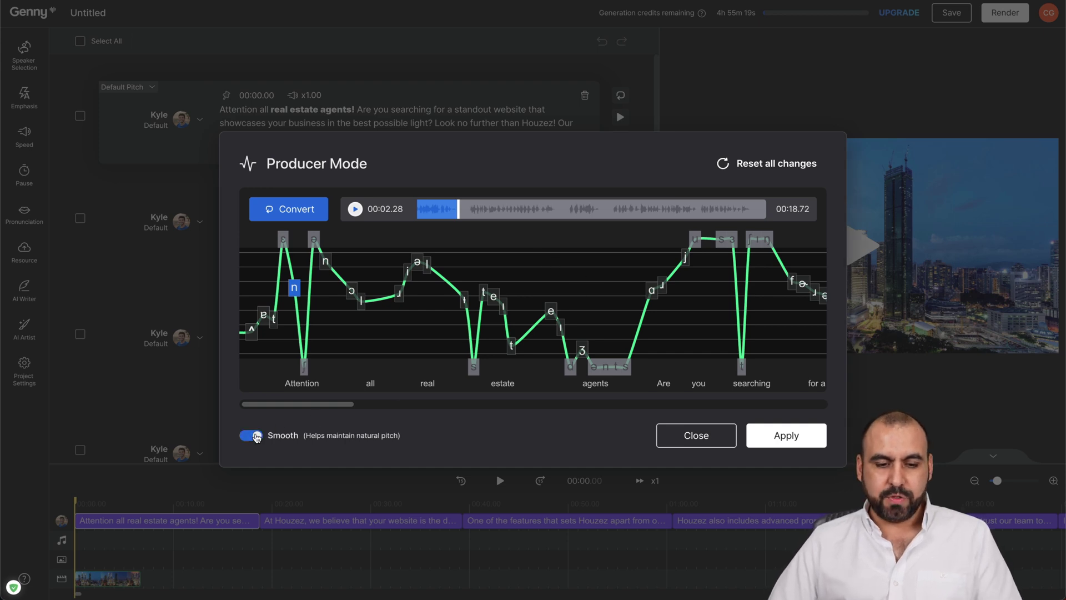
pyautogui.click(255, 436)
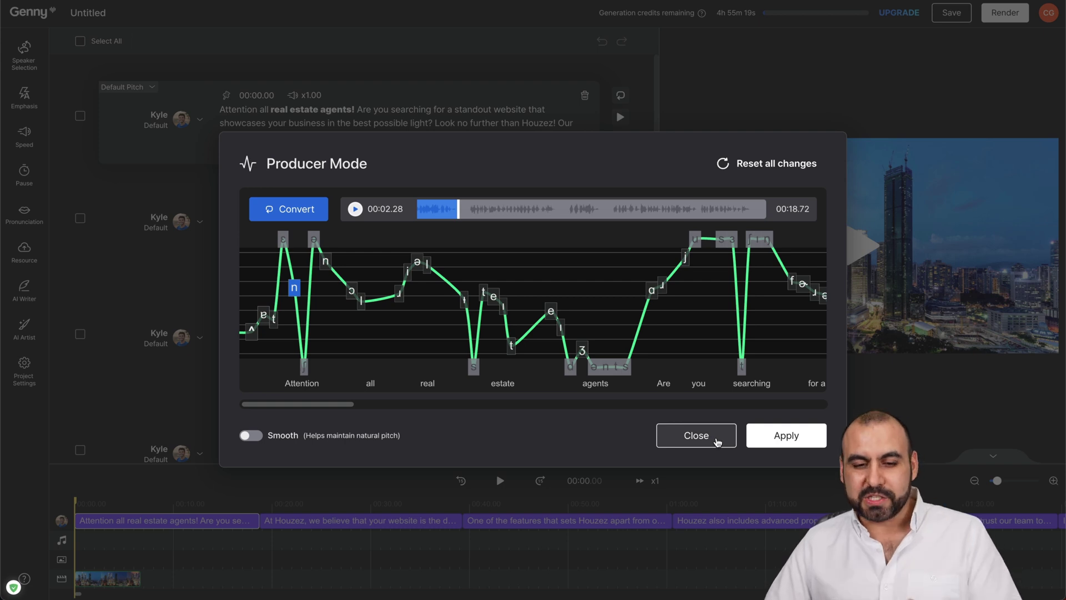
pyautogui.click(716, 441)
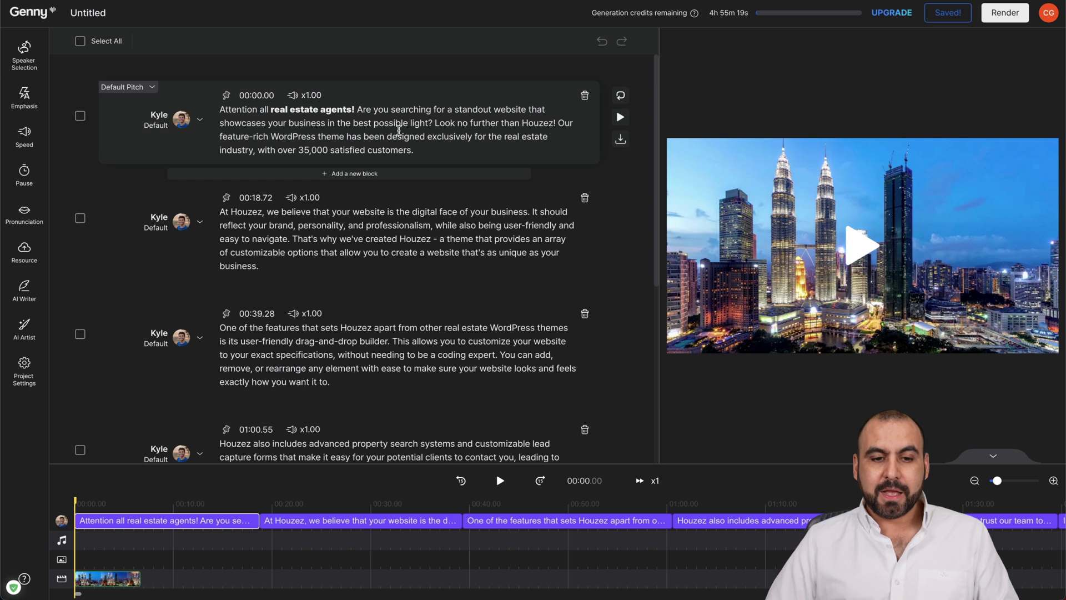
# Emphasize 'designed' in the opening block and 'personality,' in block two.
pyautogui.moveTo(272, 110); pyautogui.dragTo(350, 109)
pyautogui.click(446, 120)
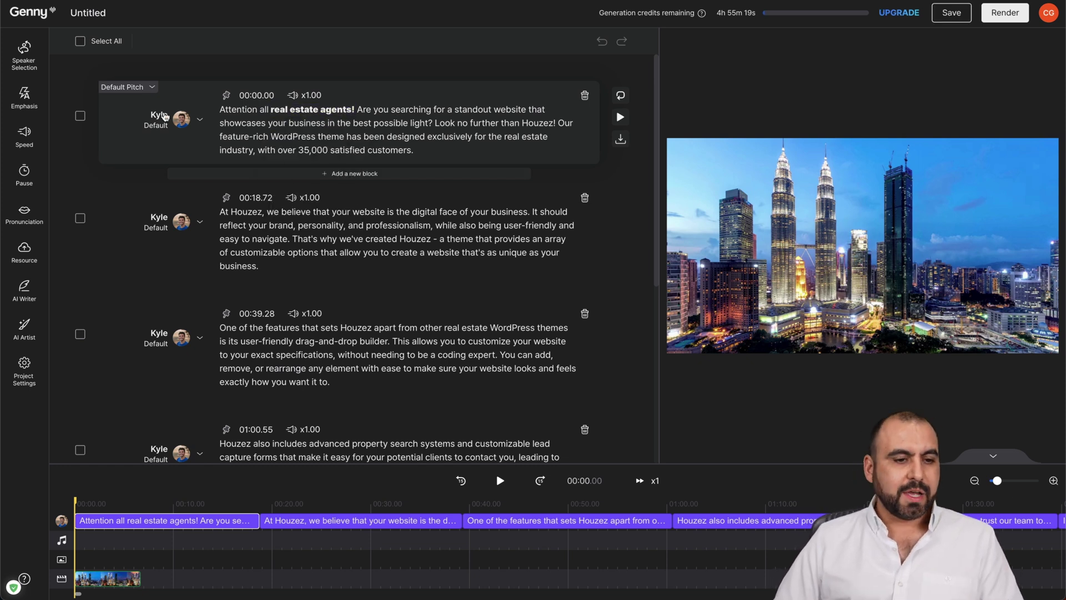
pyautogui.click(29, 101)
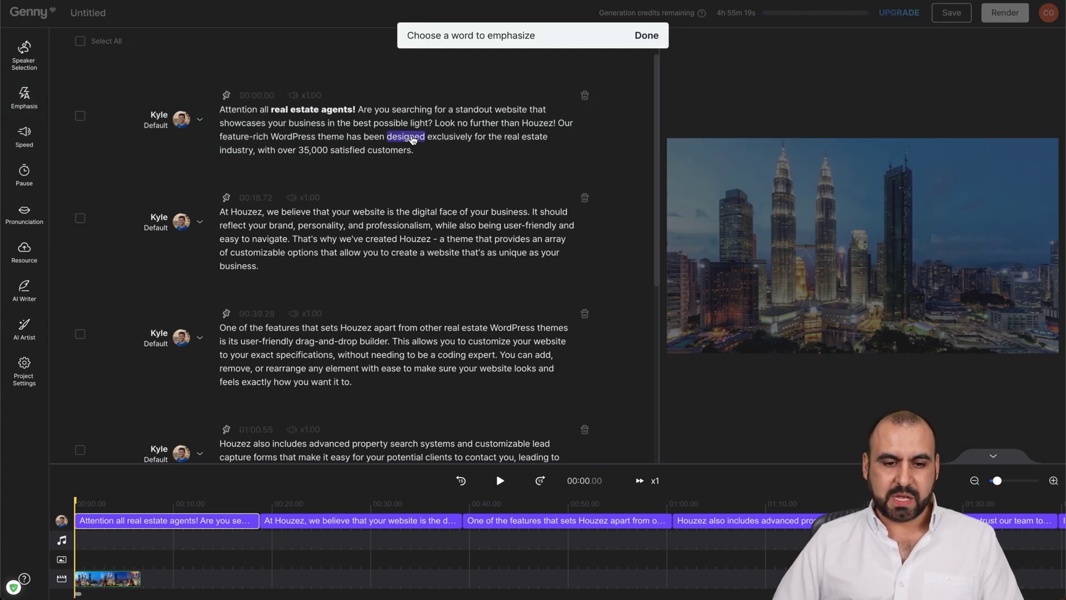
pyautogui.click(411, 137)
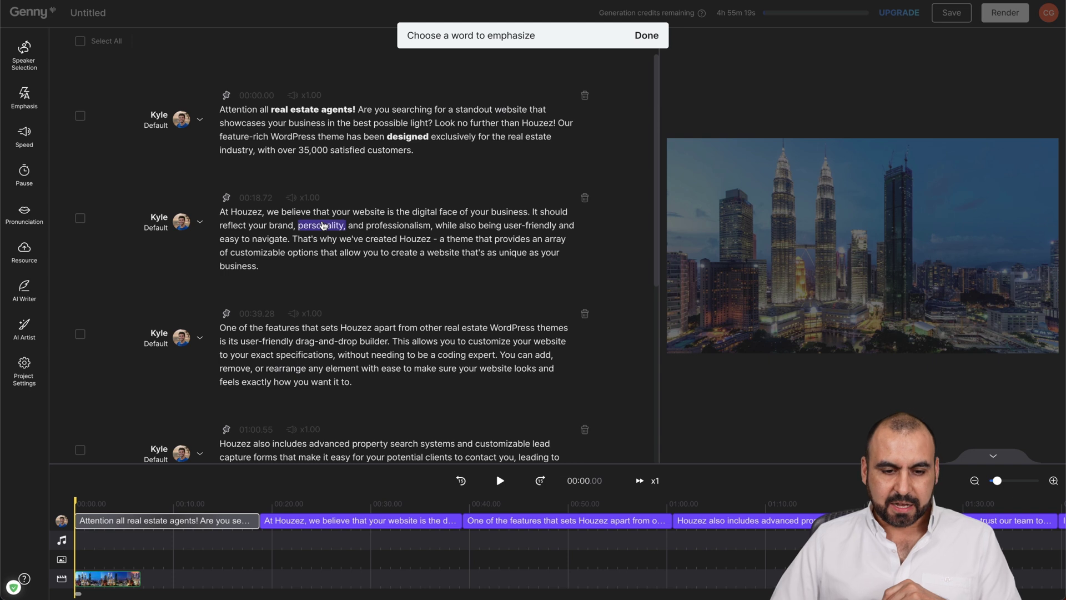
pyautogui.click(323, 231)
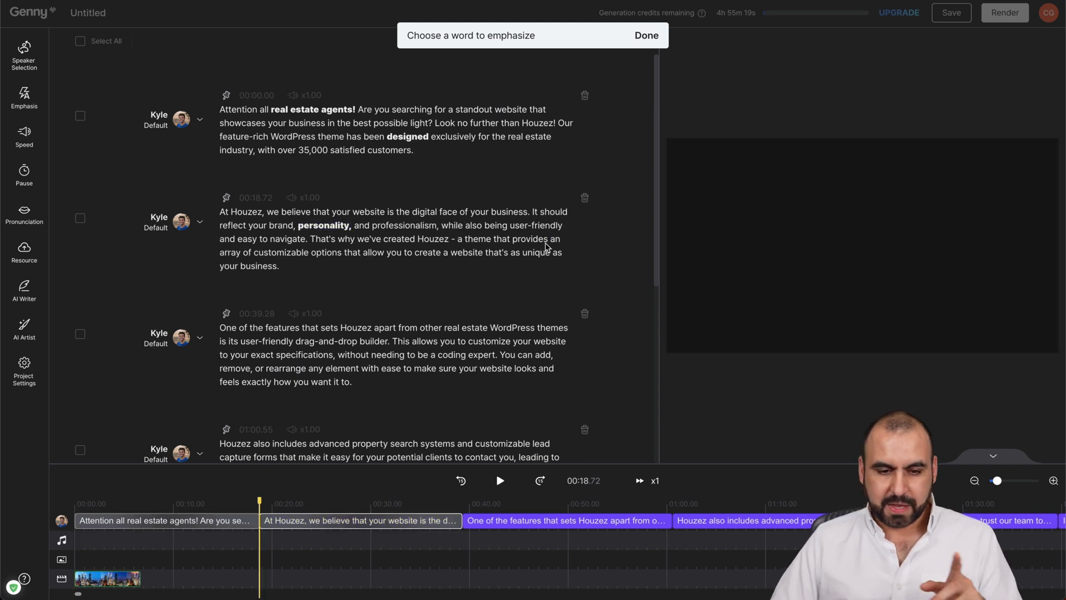
pyautogui.click(647, 38)
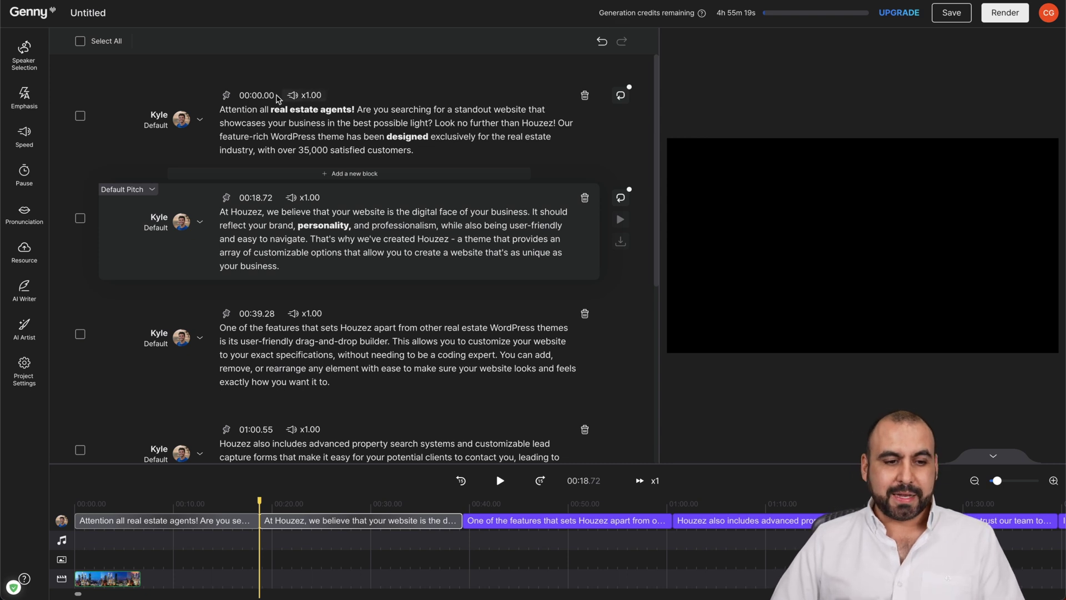
# Open the voice picker for block 2's speaker Kyle and preview the Chloe Woods voice.
pyautogui.click(313, 136)
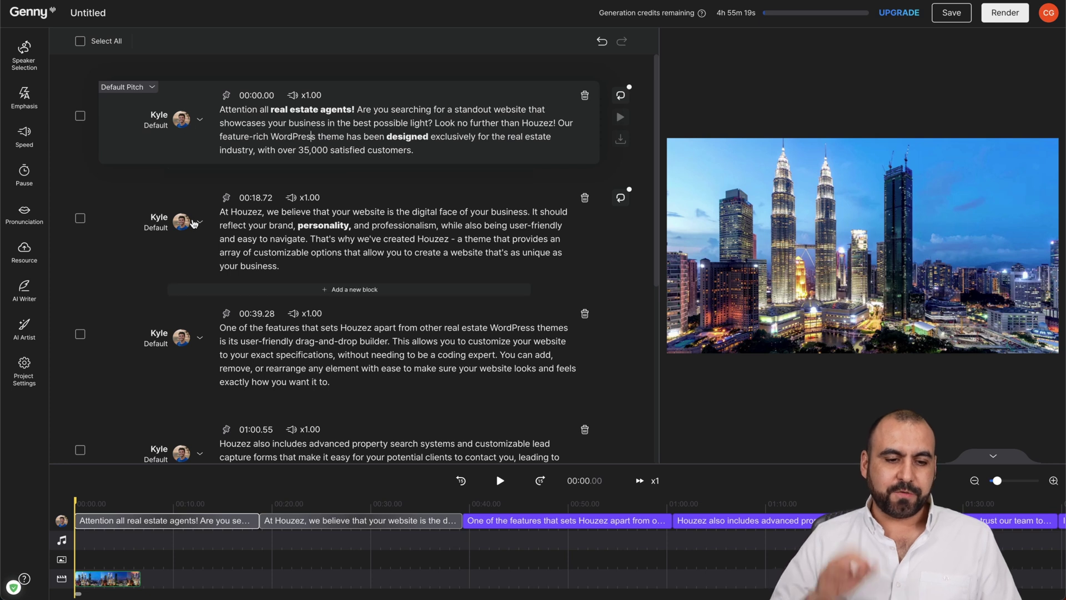
pyautogui.click(194, 224)
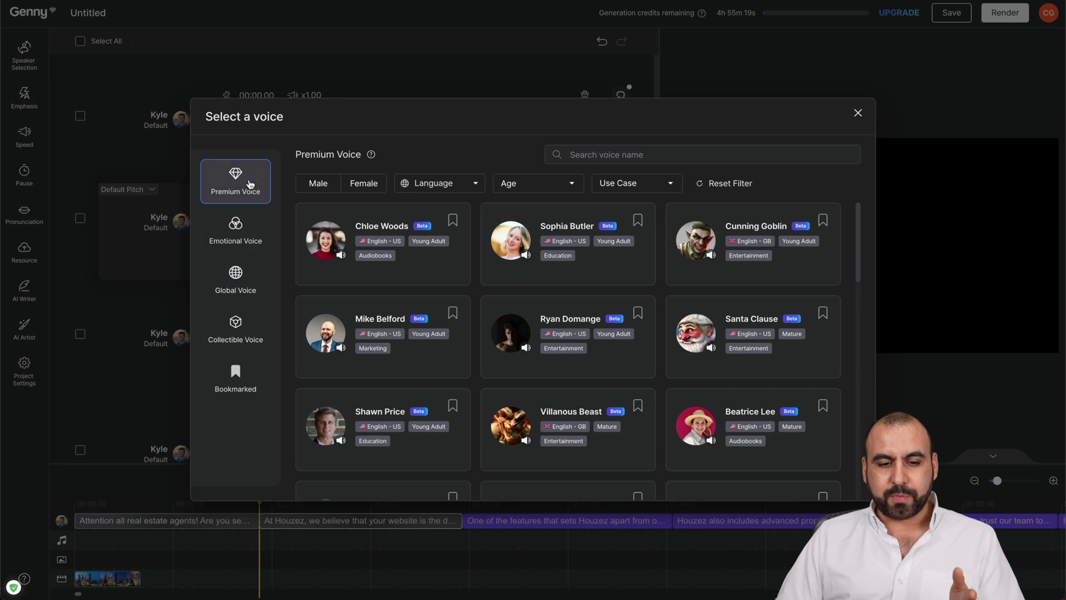
pyautogui.moveTo(326, 236)
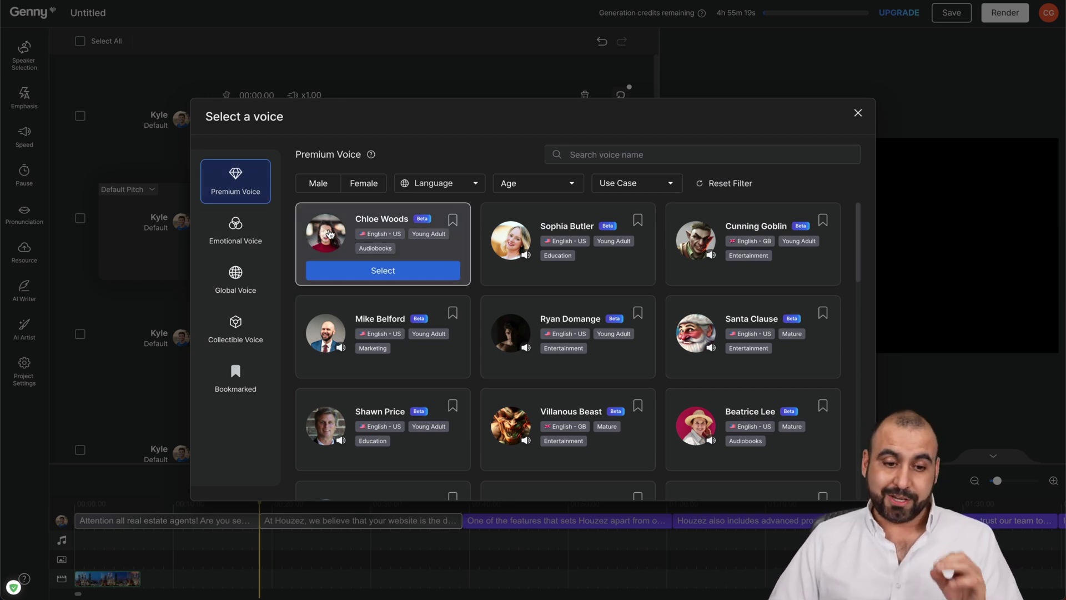
pyautogui.click(330, 234)
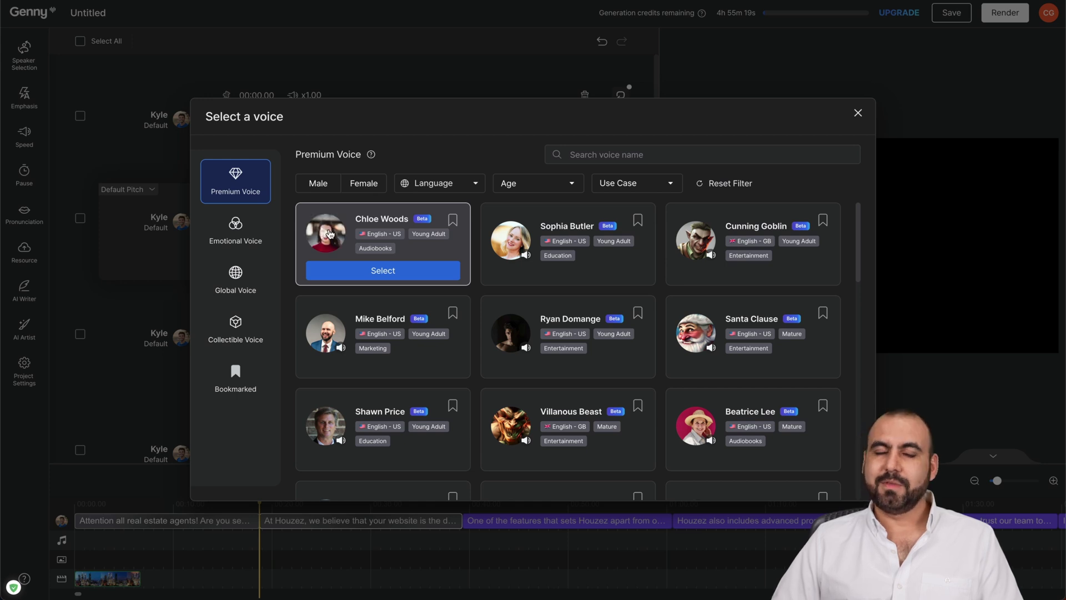
# Preview the Mike Belford, Shawn Price and Brian Hill premium voices.
pyautogui.scroll(-1, 385, 320)
pyautogui.scroll(1, 385, 321)
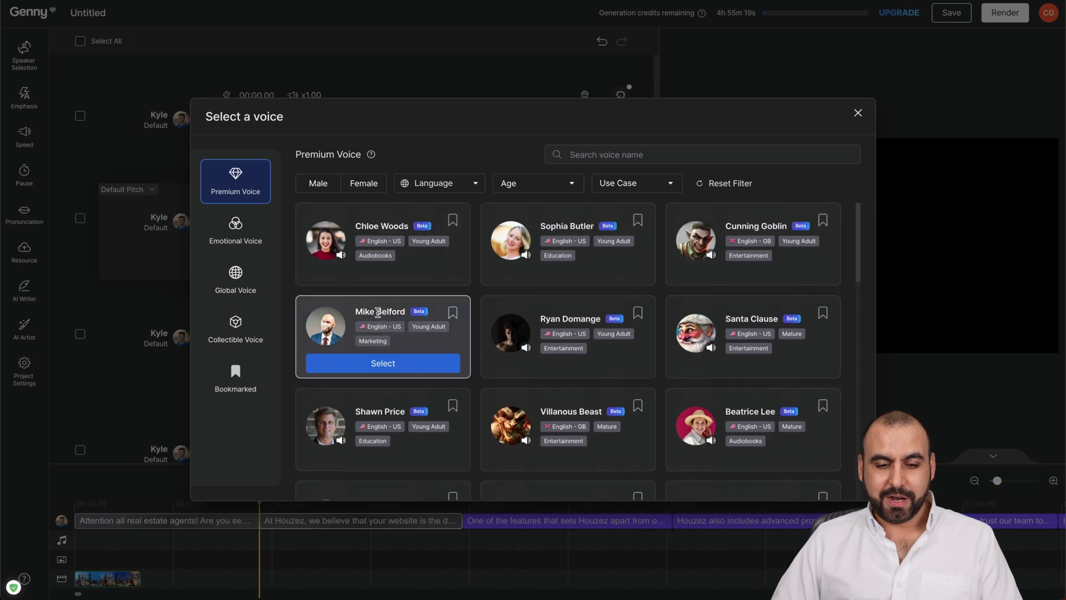
pyautogui.click(329, 315)
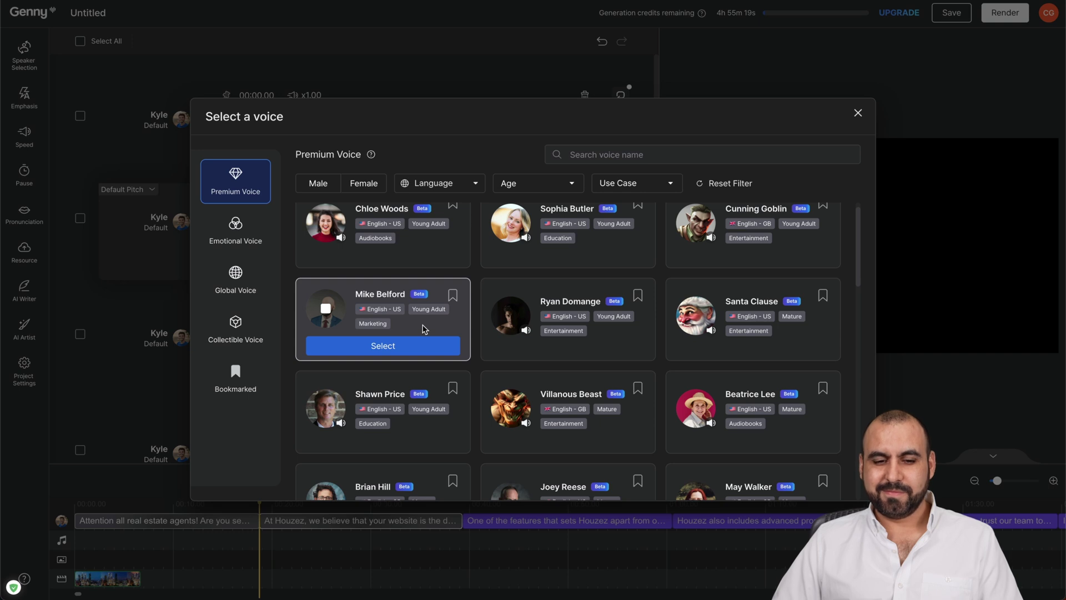
pyautogui.click(325, 310)
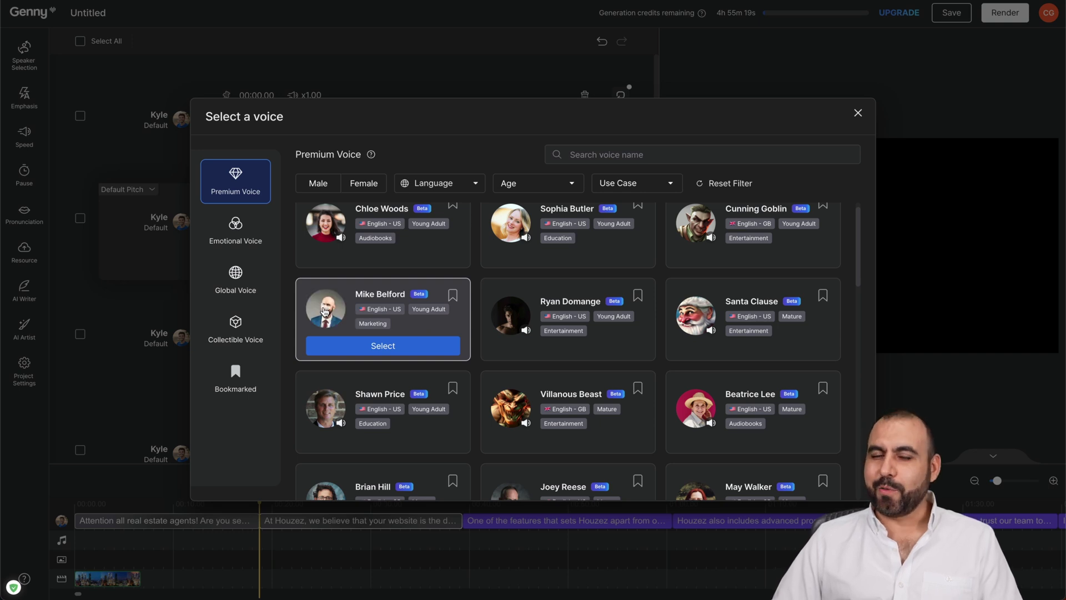
pyautogui.scroll(-1, 368, 321)
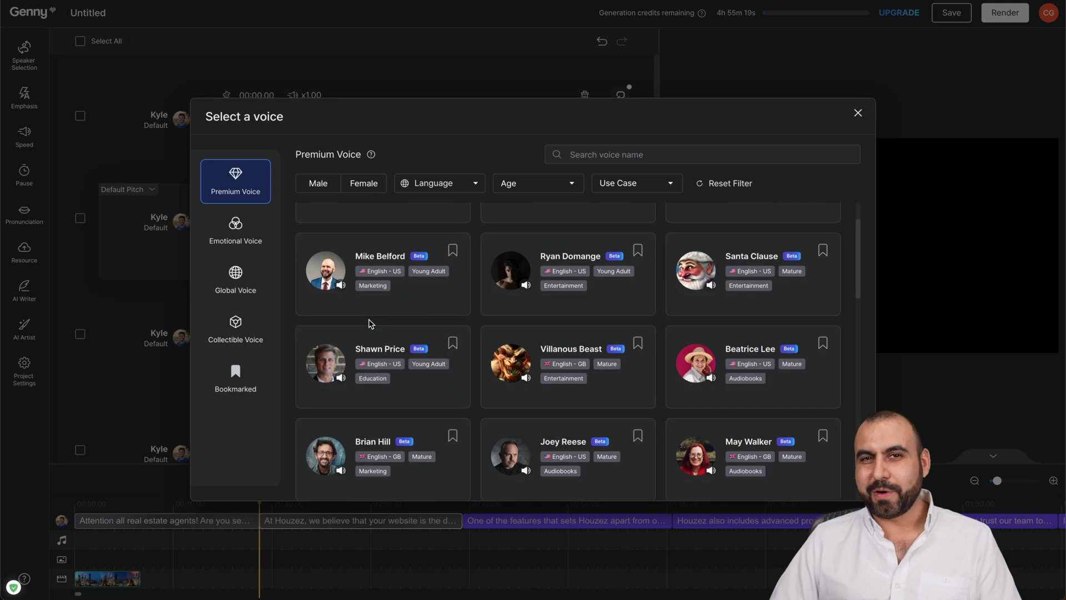
pyautogui.scroll(-1, 369, 322)
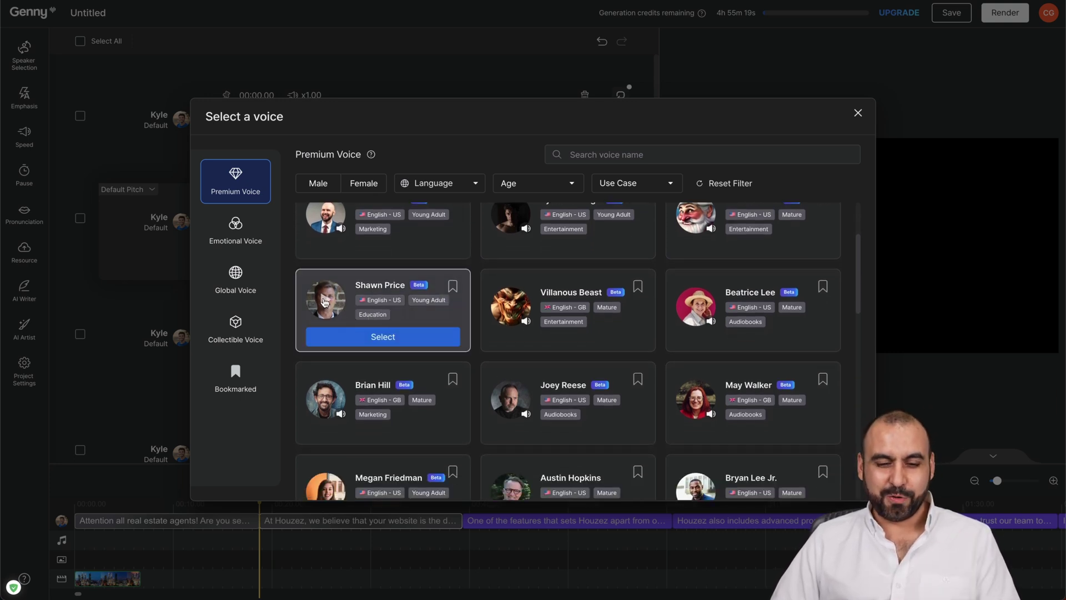
pyautogui.click(326, 301)
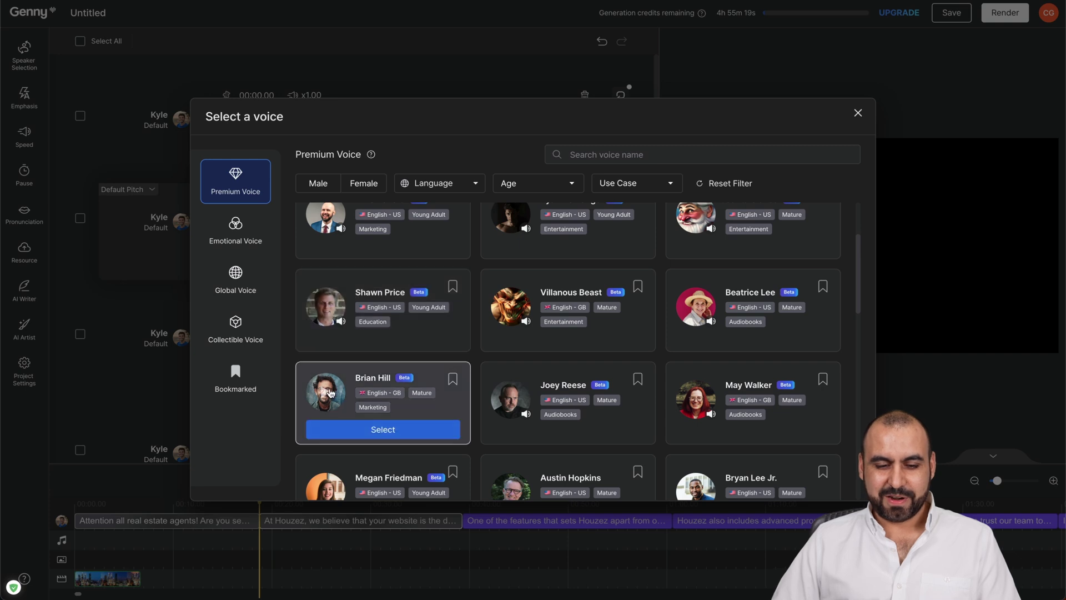
pyautogui.click(328, 394)
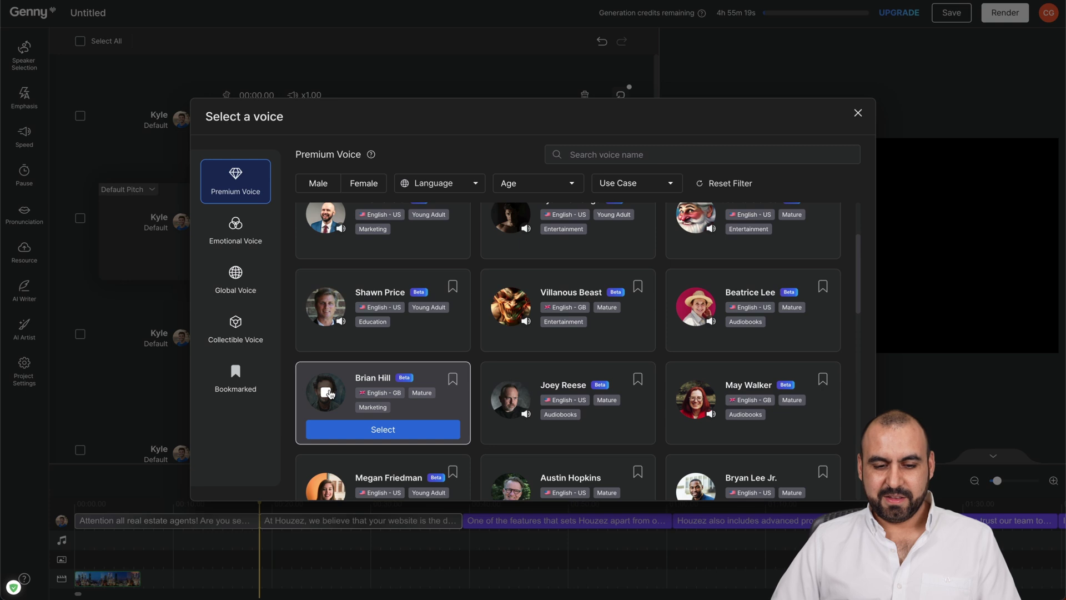
pyautogui.scroll(-1, 396, 413)
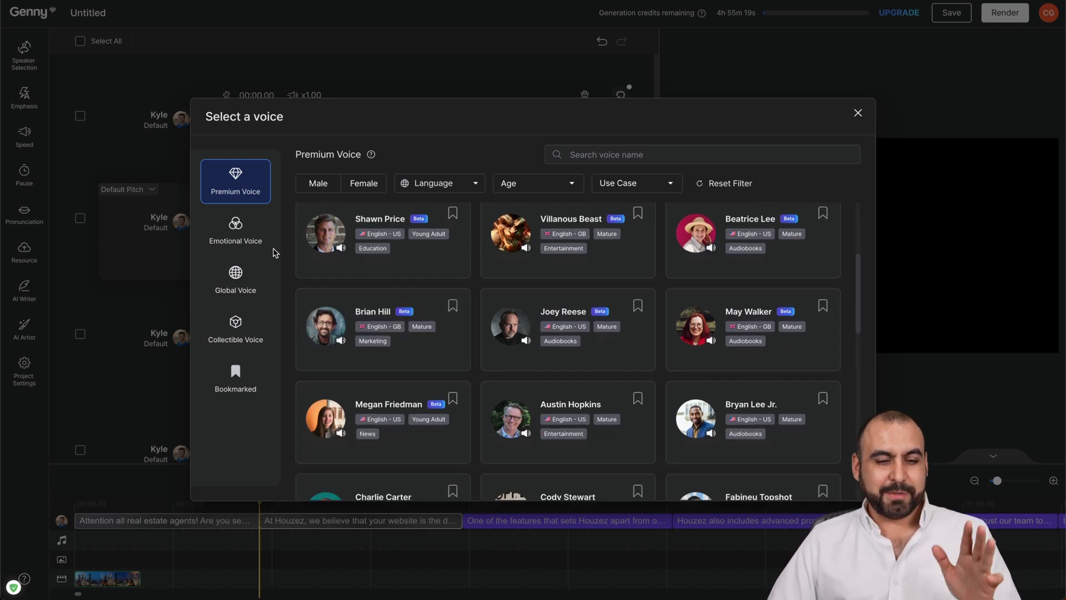
# Audition Kim Baker's Amazed and Annoyed styles among the Emotional Voices.
pyautogui.click(248, 239)
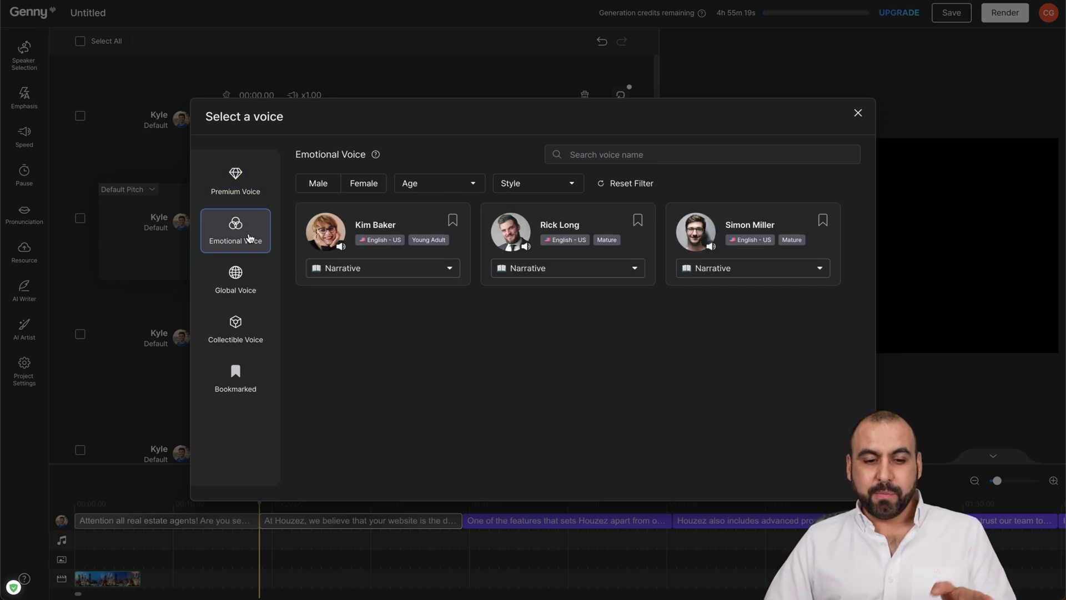
pyautogui.click(377, 274)
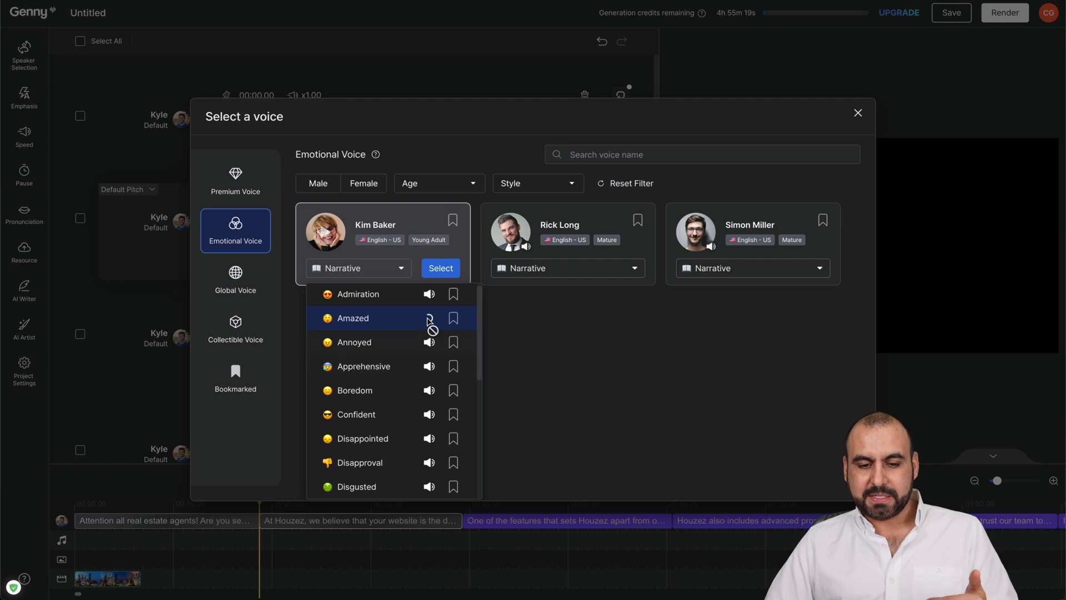
pyautogui.click(429, 319)
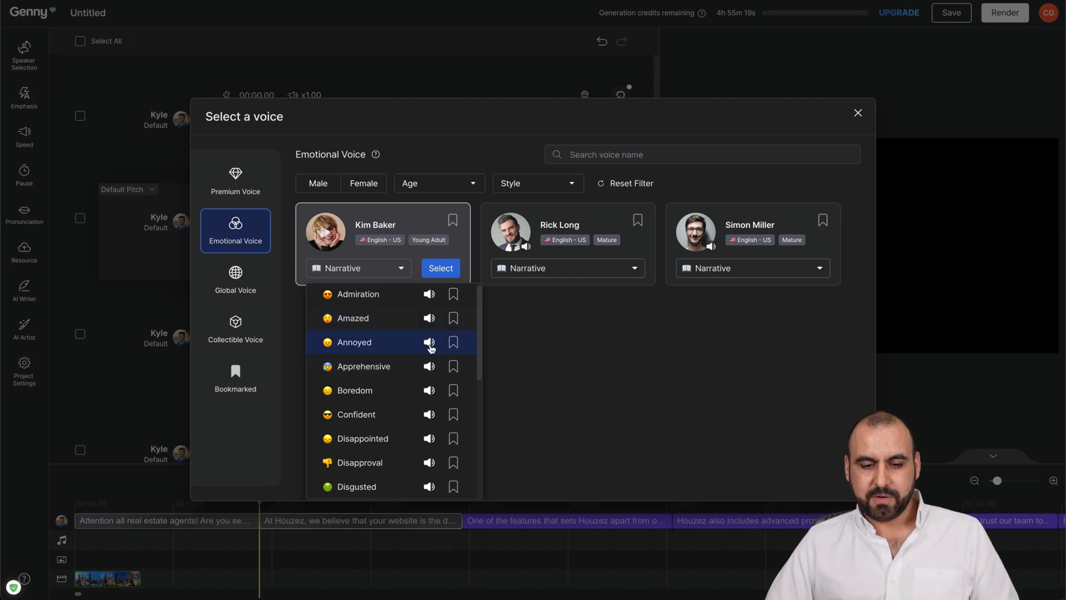
pyautogui.click(430, 343)
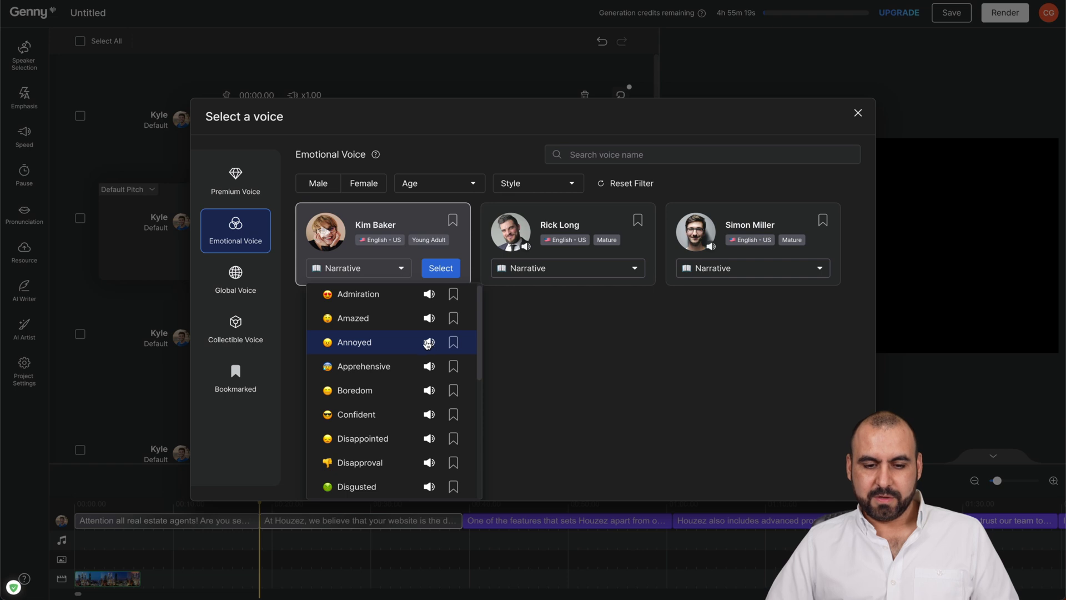
pyautogui.click(568, 352)
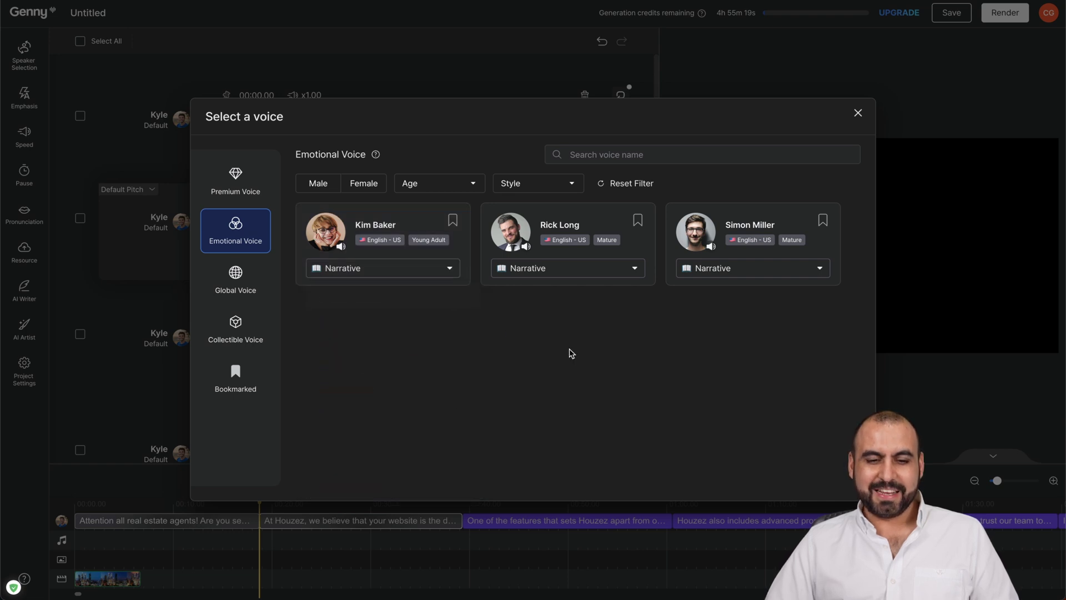
# Filter Global Voices to Hindi - IN and select Ashwin Nikhil for block 2.
pyautogui.click(230, 286)
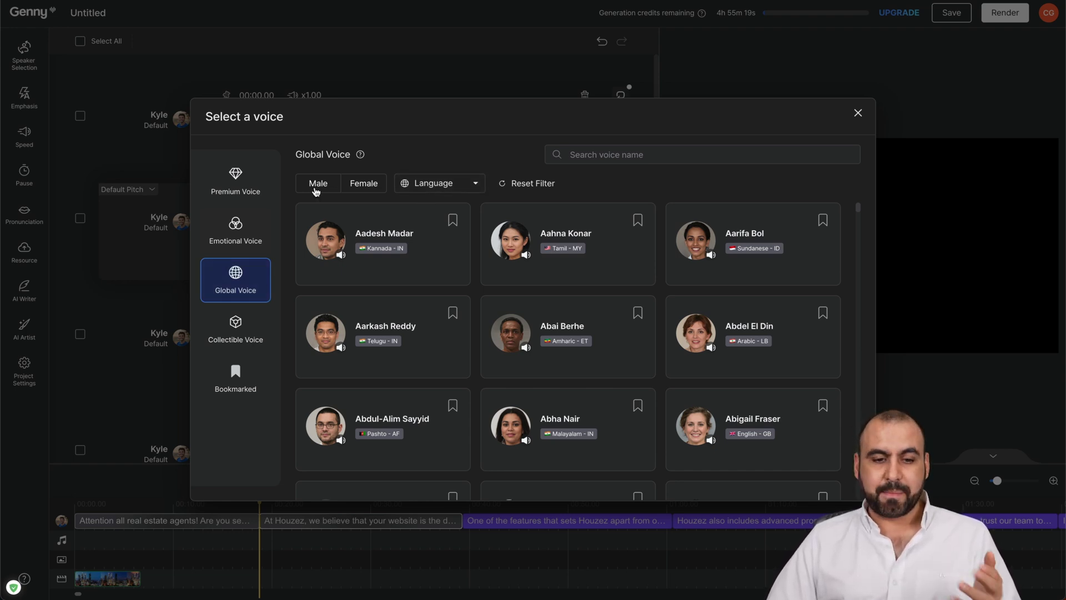
pyautogui.click(469, 186)
pyautogui.scroll(-15, 464, 280)
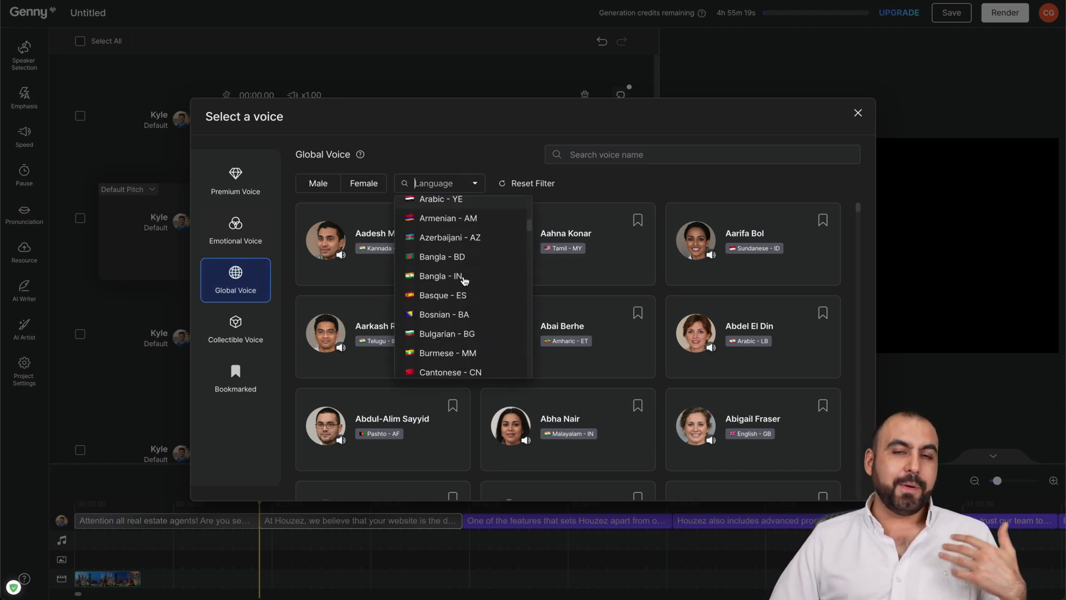
pyautogui.scroll(-5, 464, 280)
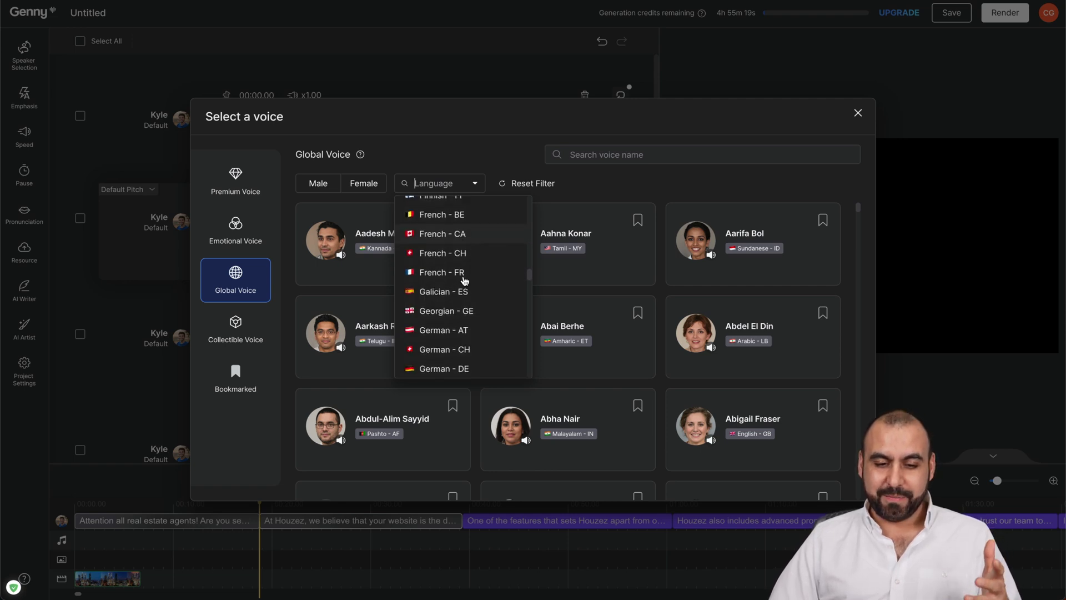
pyautogui.scroll(-4, 464, 280)
pyautogui.click(463, 297)
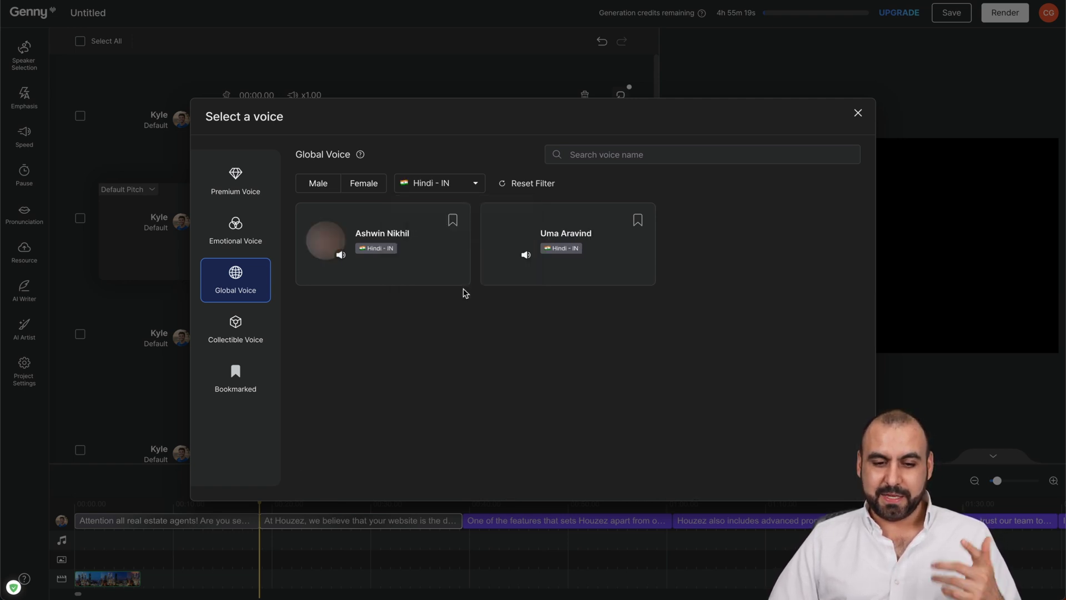
pyautogui.click(395, 249)
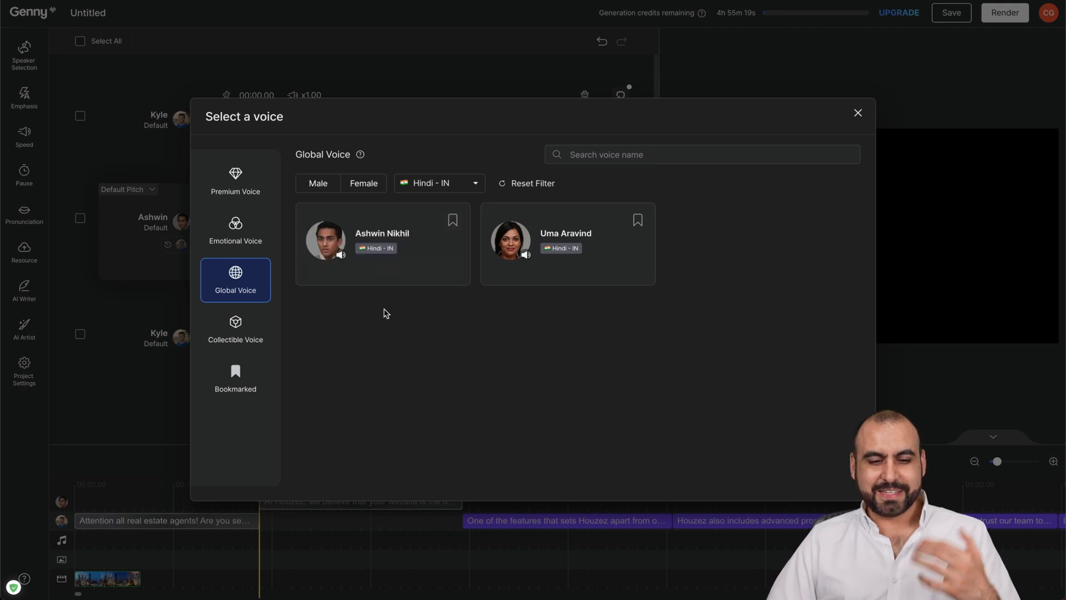
# Browse the Collectible, Bookmarked and Premium voice categories.
pyautogui.click(247, 322)
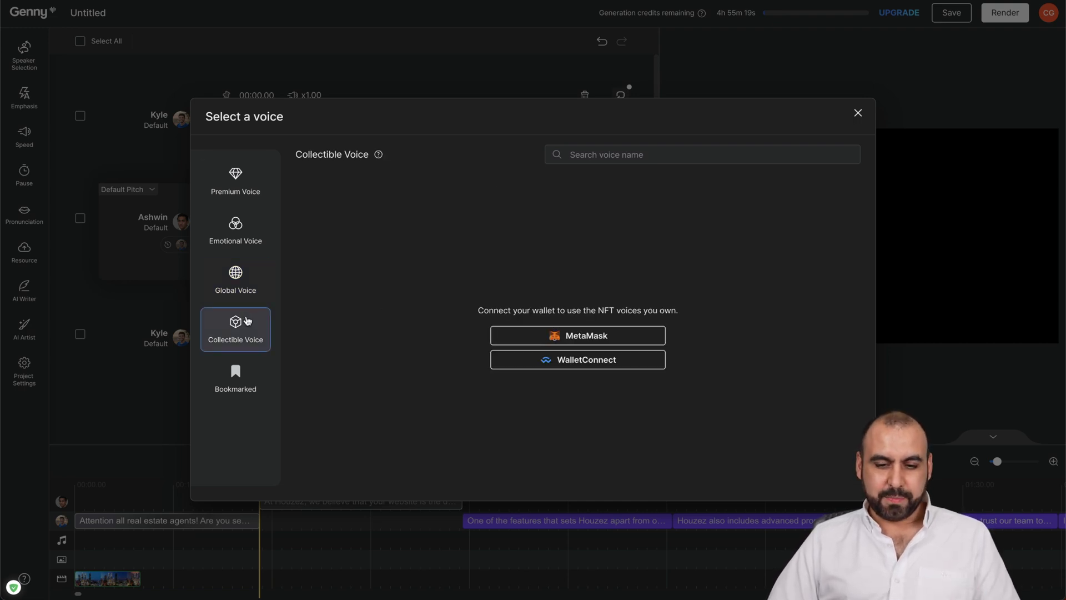
pyautogui.click(237, 377)
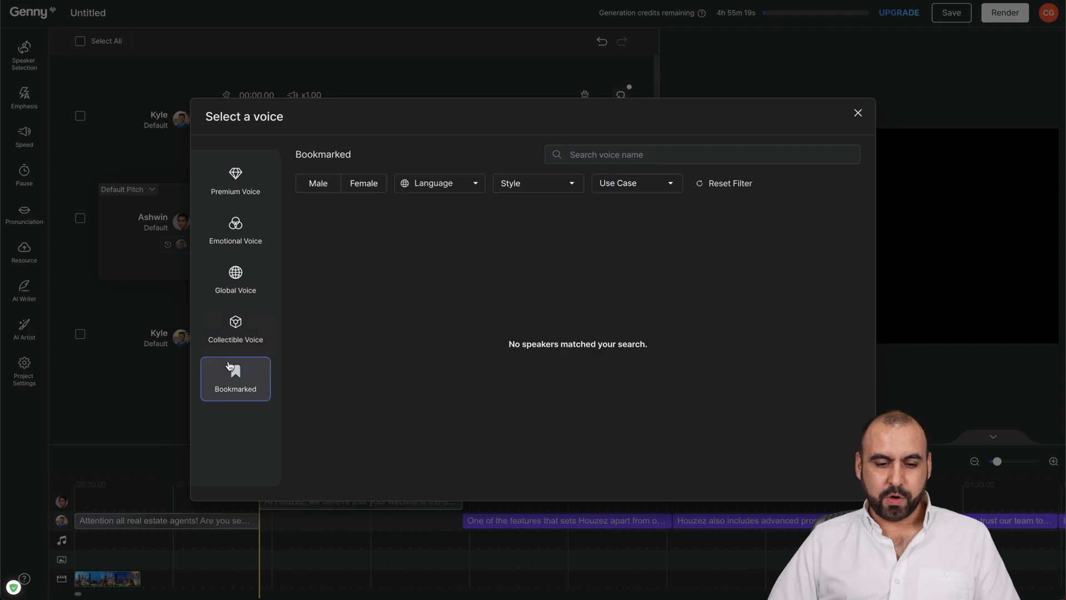
pyautogui.click(233, 189)
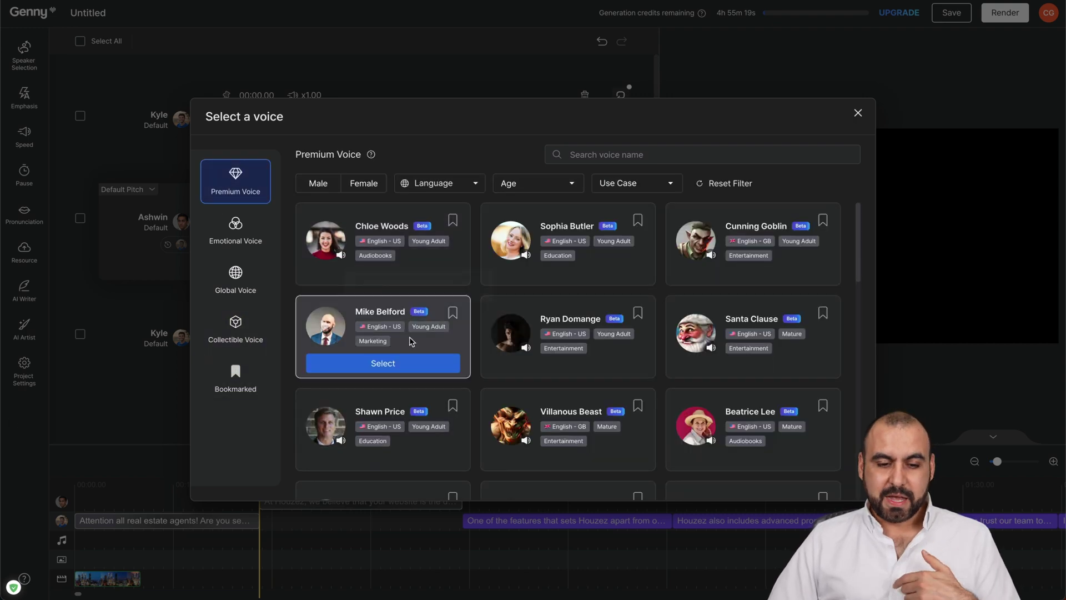
# Switch block 2 to Brian Hill, regenerate all six blocks' audio, and listen to Brian's block.
pyautogui.scroll(-3, 390, 384)
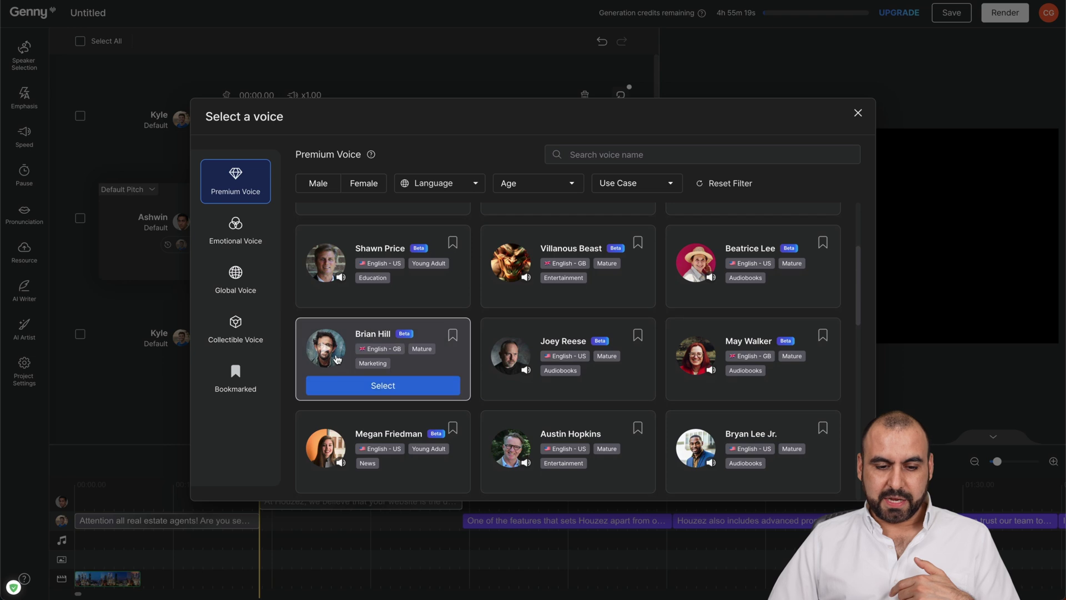
pyautogui.click(396, 385)
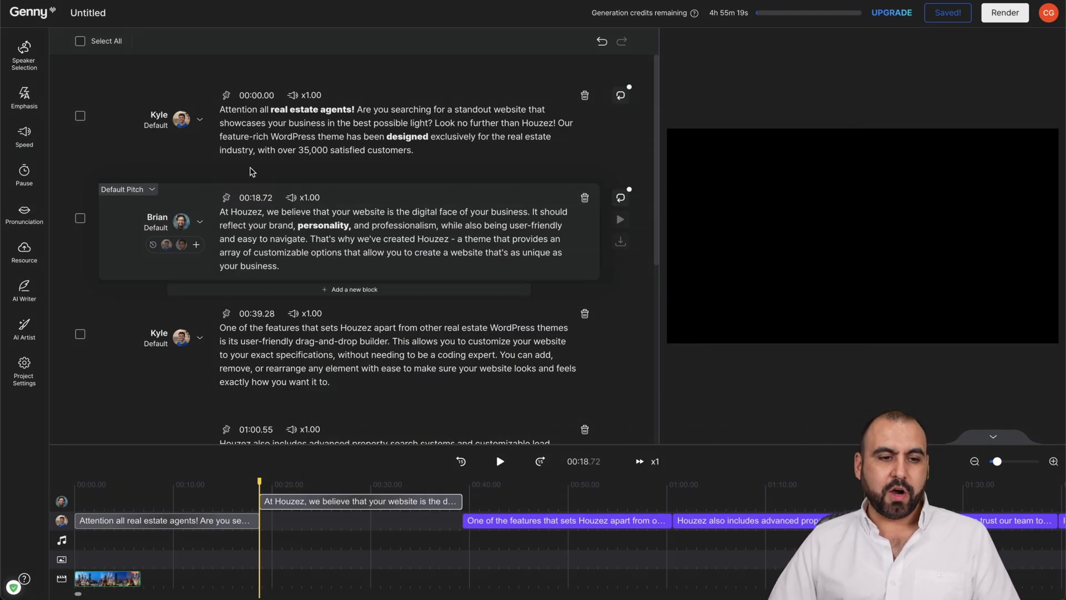
pyautogui.click(80, 42)
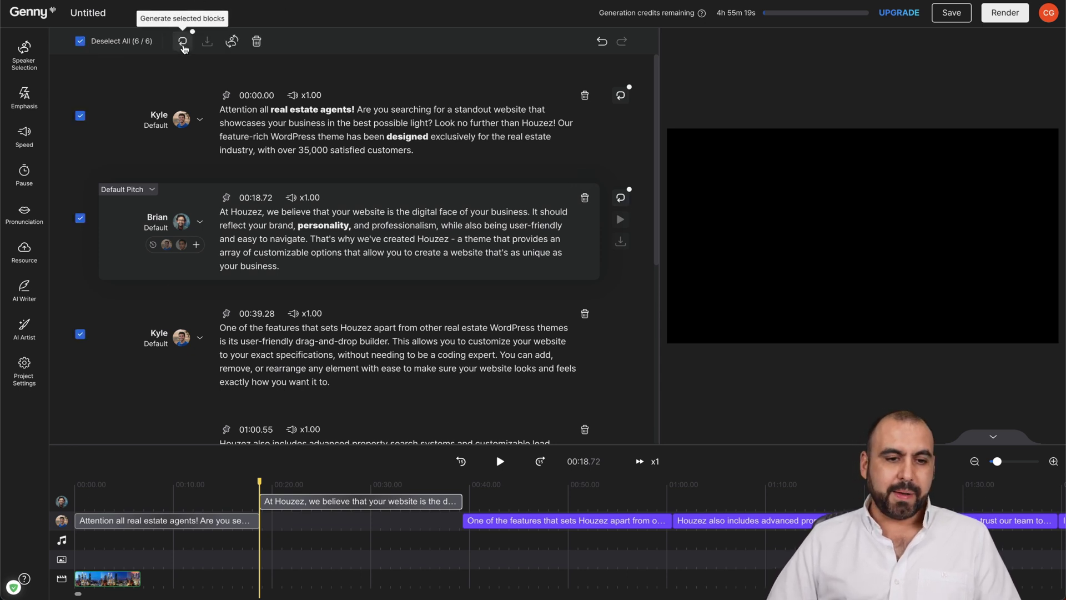
pyautogui.click(183, 42)
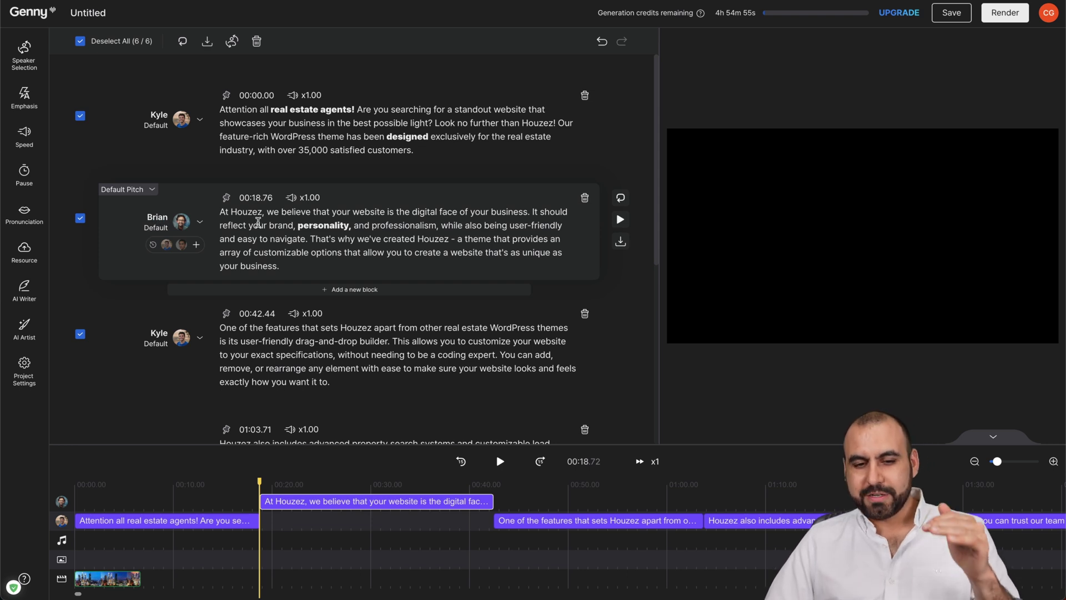
pyautogui.click(620, 220)
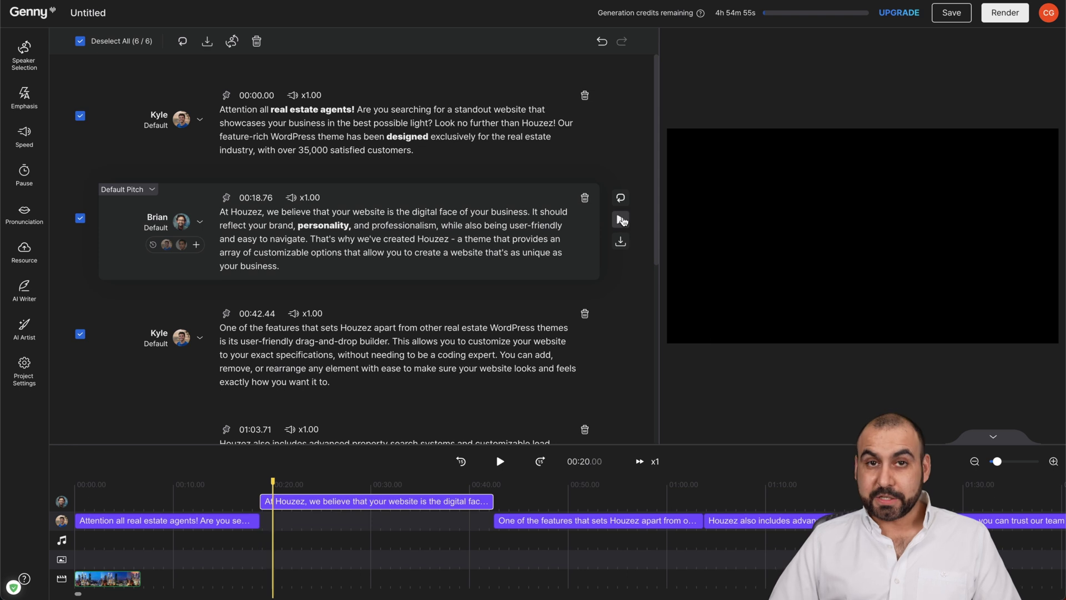
pyautogui.click(620, 220)
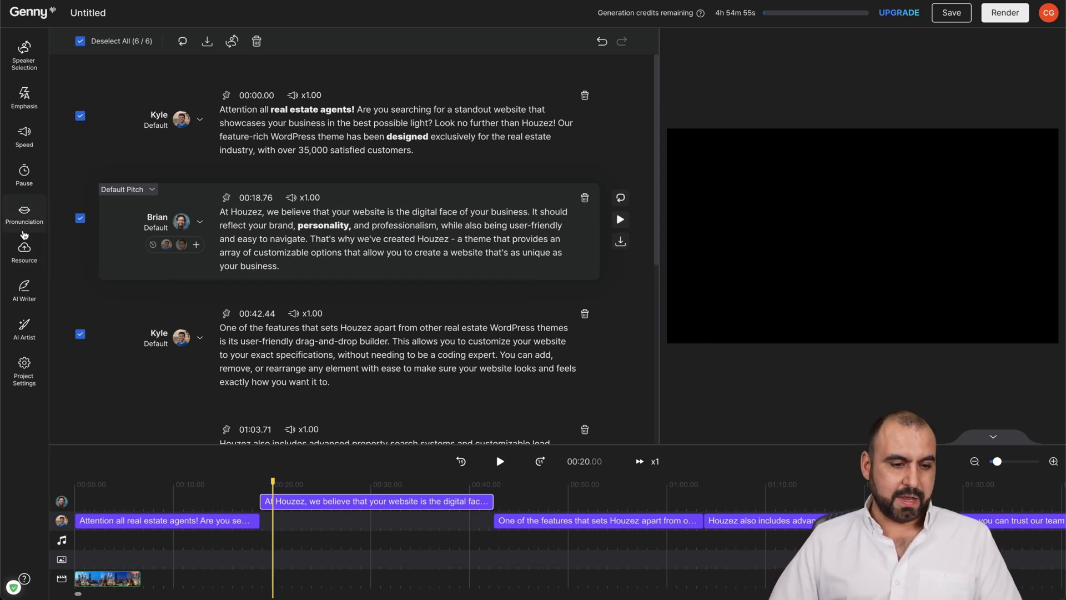
# Add pixabay_video_3584.mp4 to the project, preview it, and bring up the Pronunciation Editor.
pyautogui.click(22, 258)
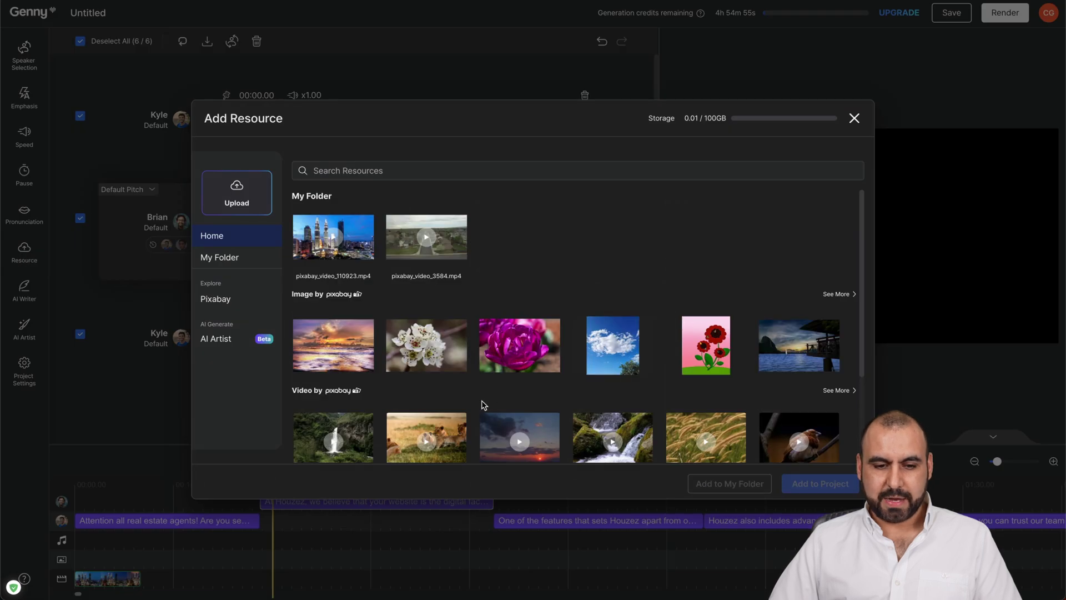
pyautogui.scroll(-1, 483, 404)
pyautogui.click(426, 214)
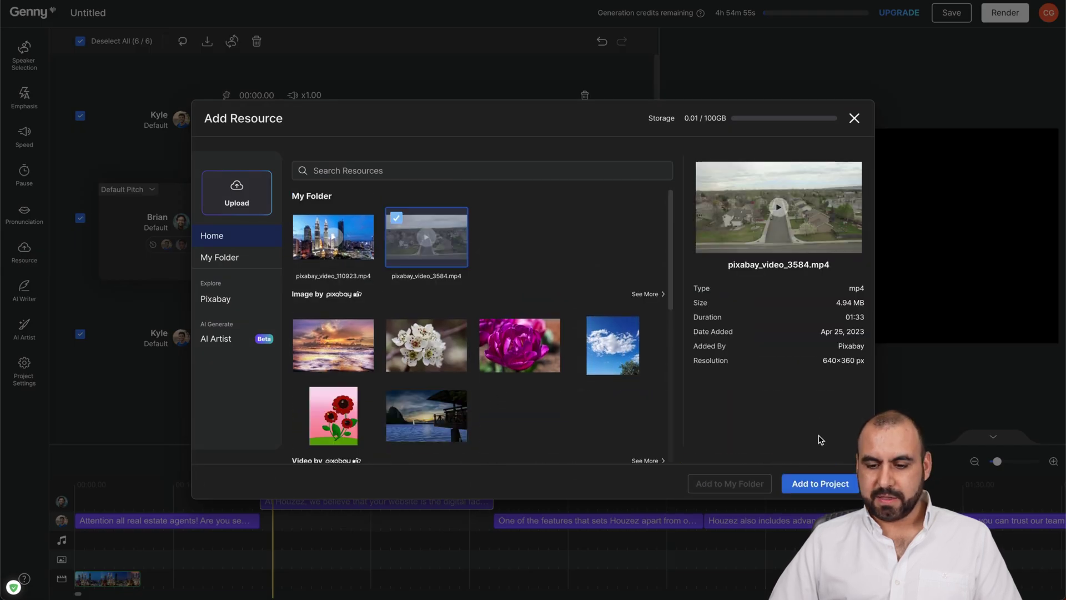
pyautogui.click(811, 485)
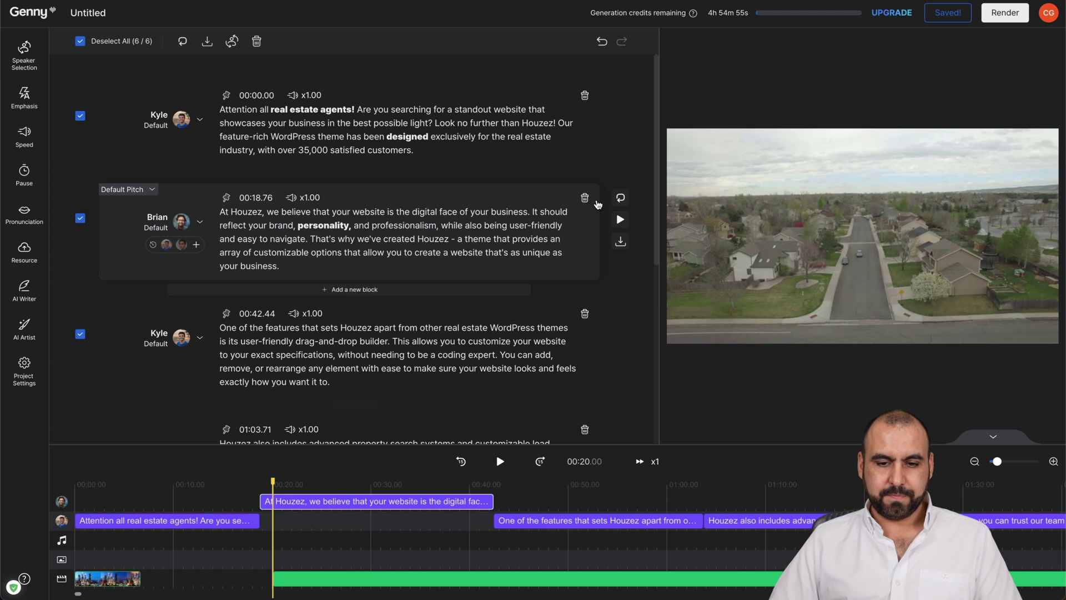
pyautogui.click(855, 235)
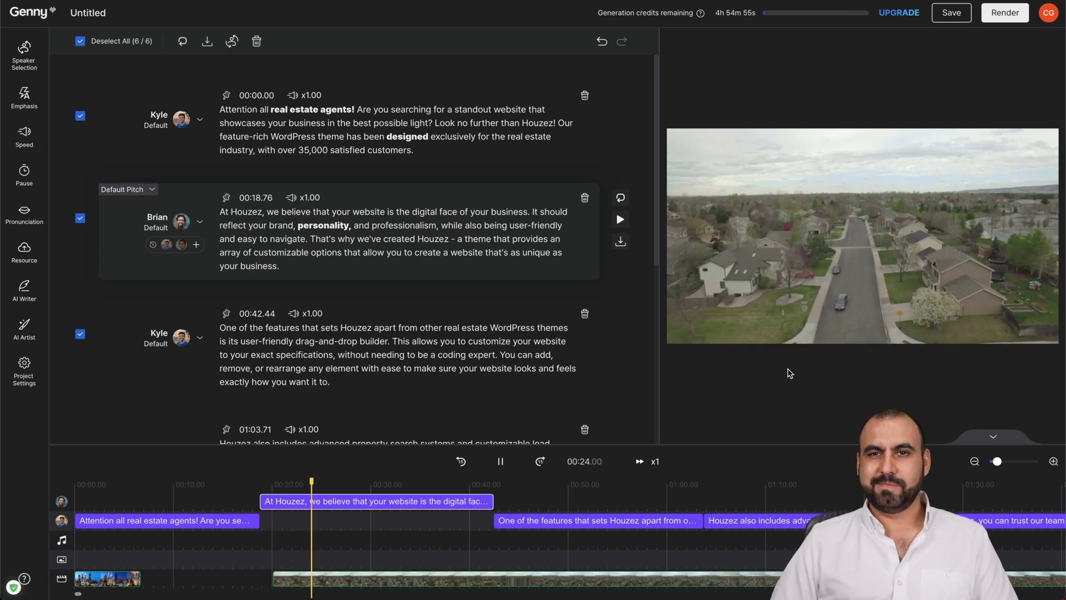
pyautogui.click(865, 239)
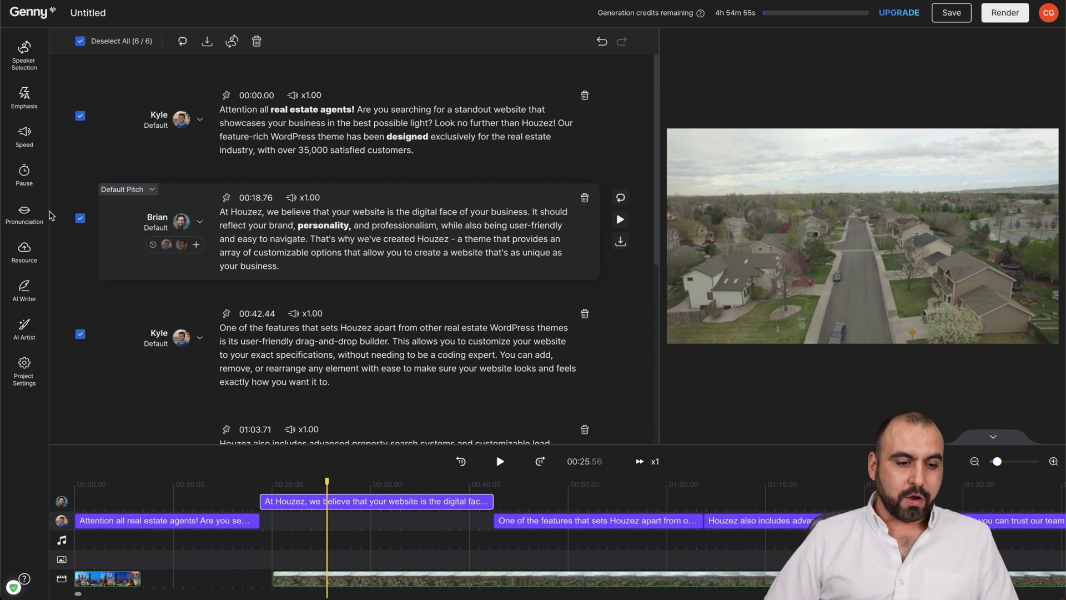
pyautogui.click(24, 214)
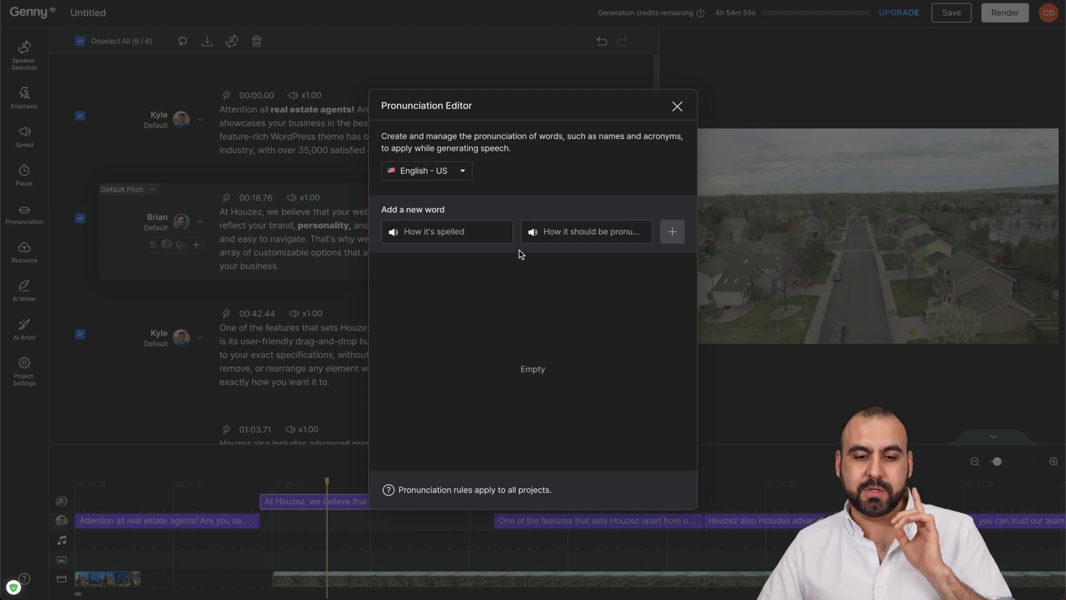
# Add a pronunciation rule respelling Houzez as houuses.
pyautogui.click(478, 229)
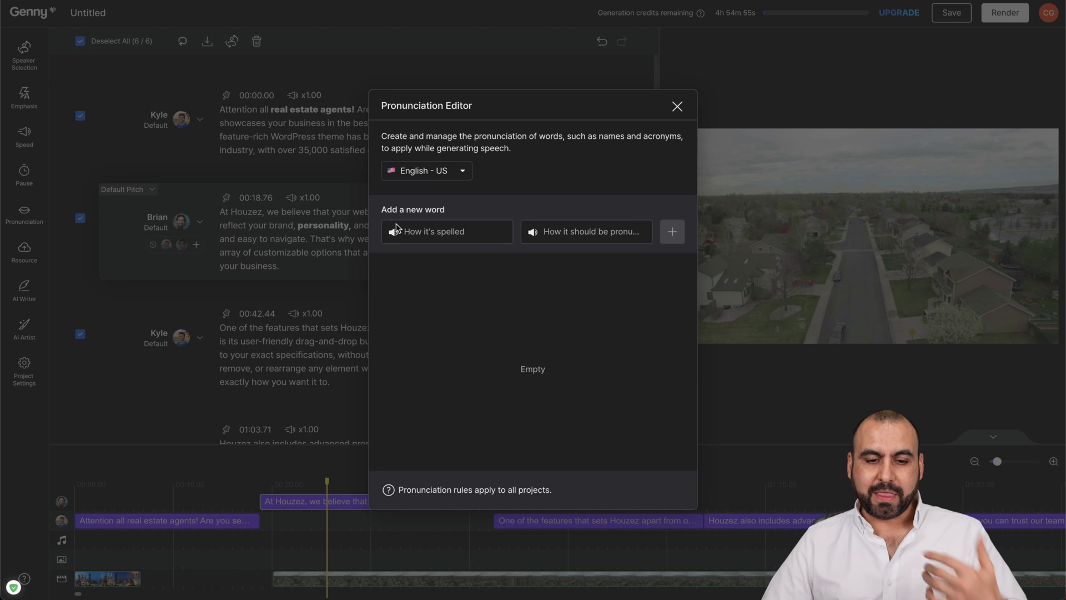
pyautogui.click(432, 232)
pyautogui.write('Houzez')
pyautogui.click(598, 236)
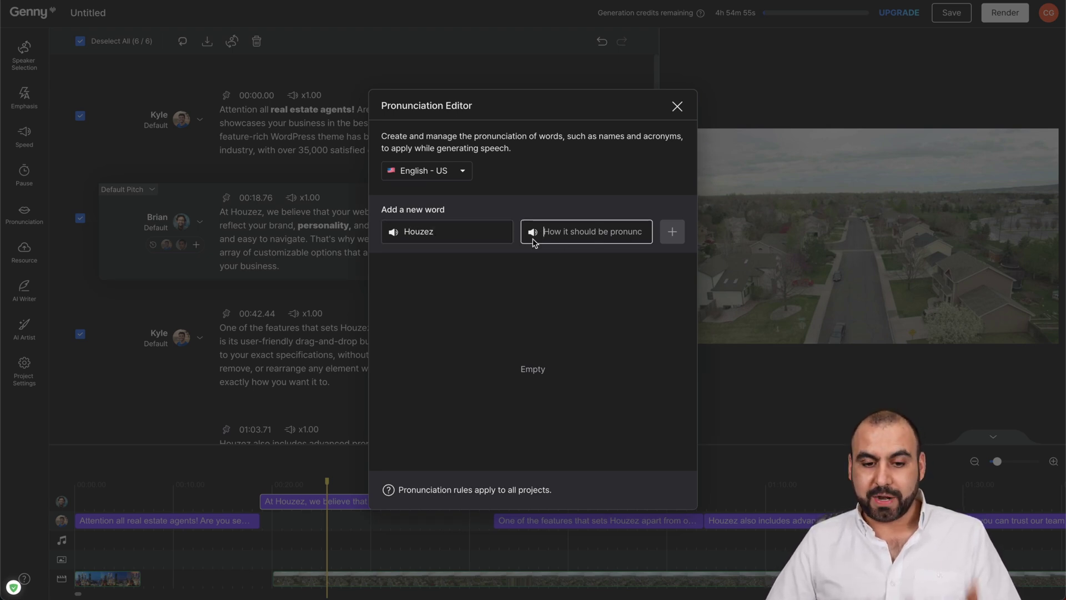
pyautogui.write('houuses')
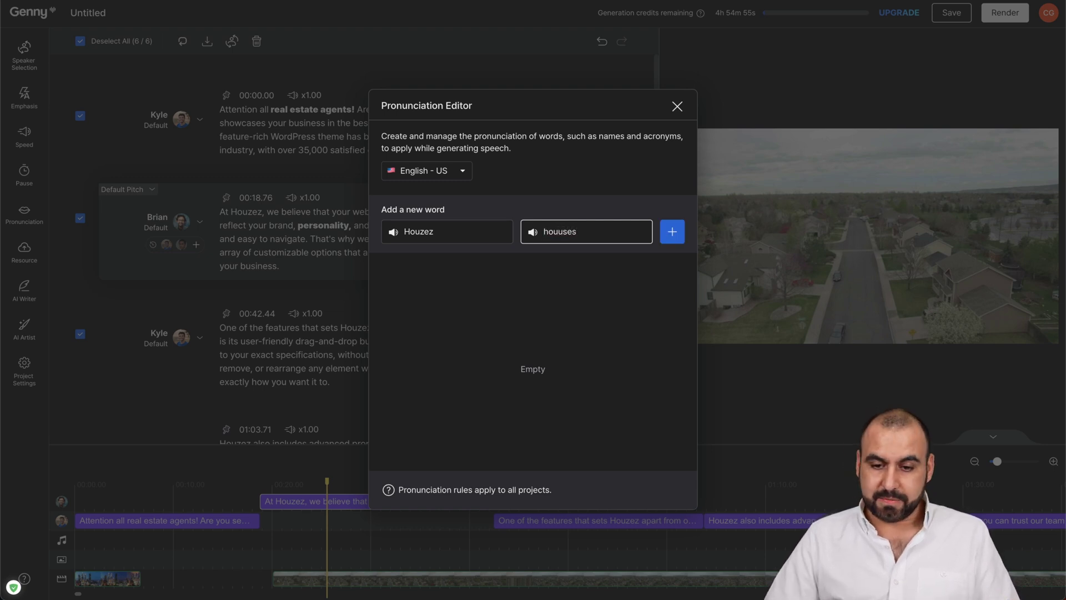
pyautogui.click(671, 231)
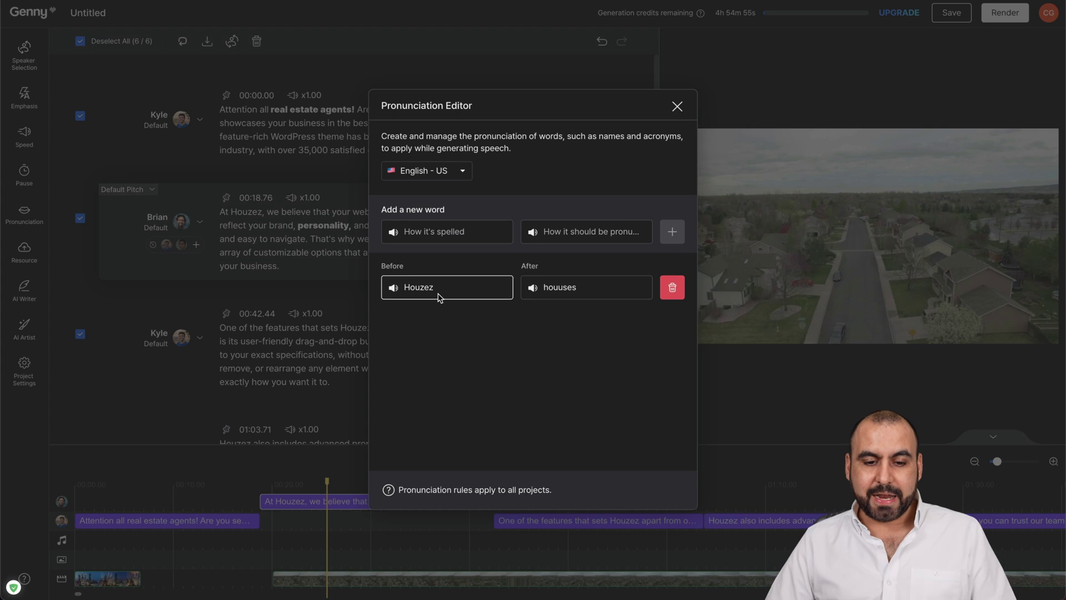
# Compare respelled and original Houzez audio, delete the rule, and close the editor.
pyautogui.click(532, 288)
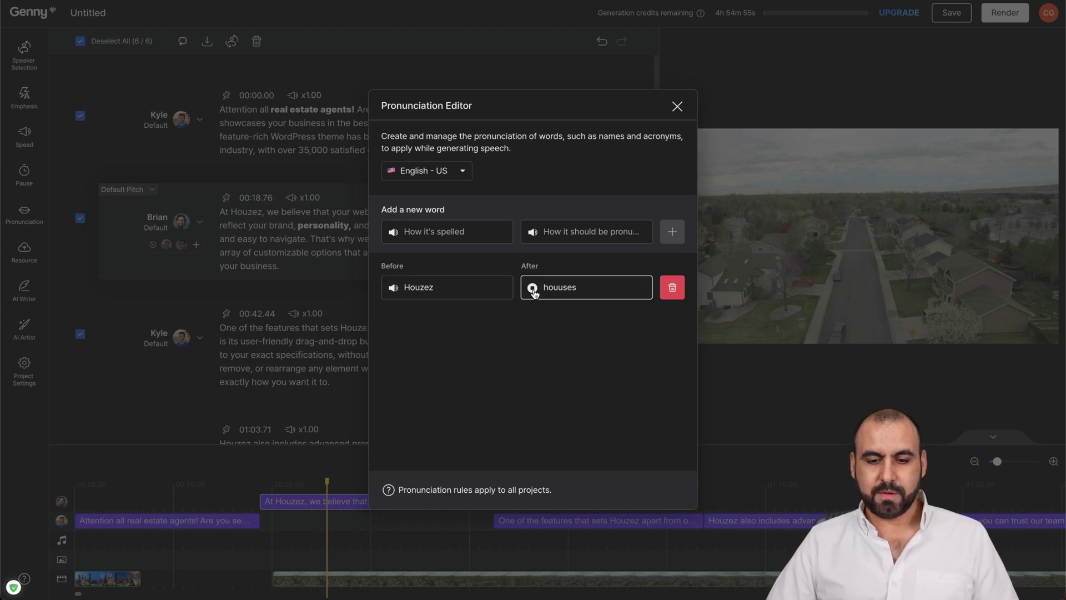
pyautogui.click(395, 289)
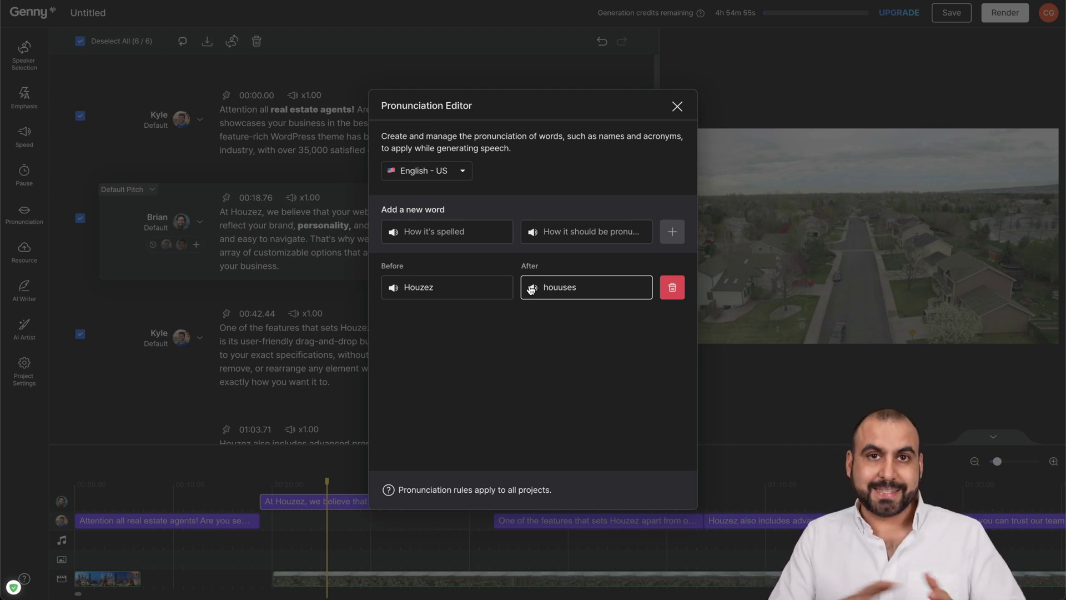
pyautogui.click(666, 290)
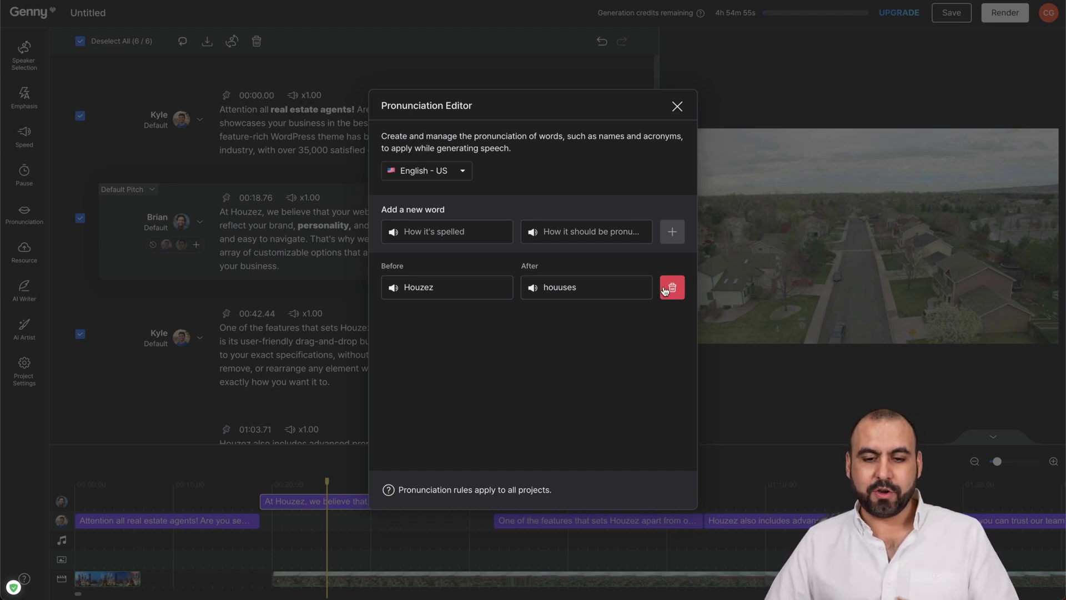
pyautogui.click(676, 107)
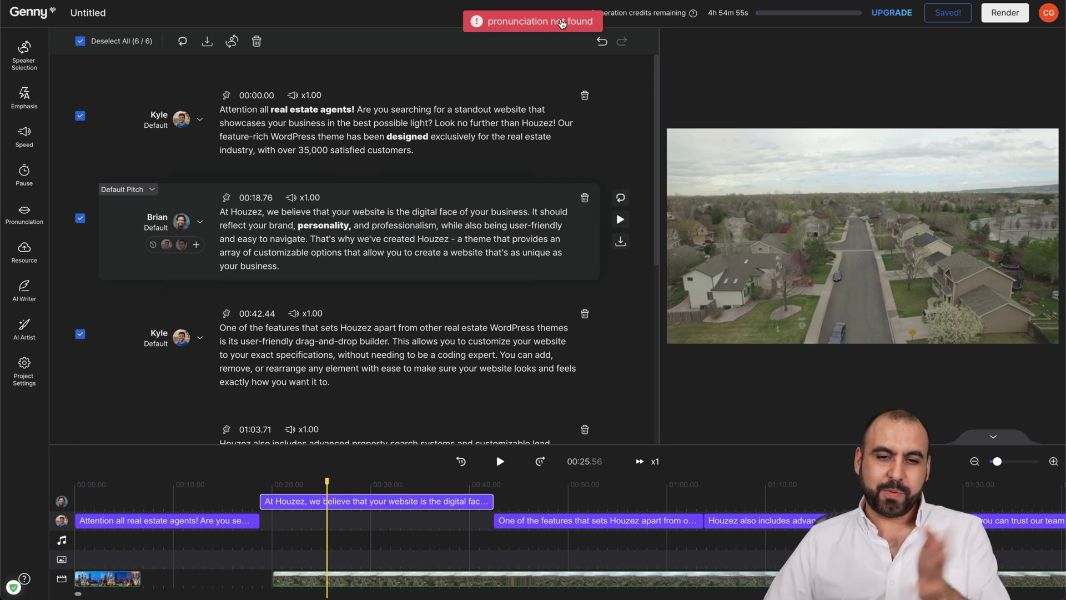
pyautogui.click(387, 221)
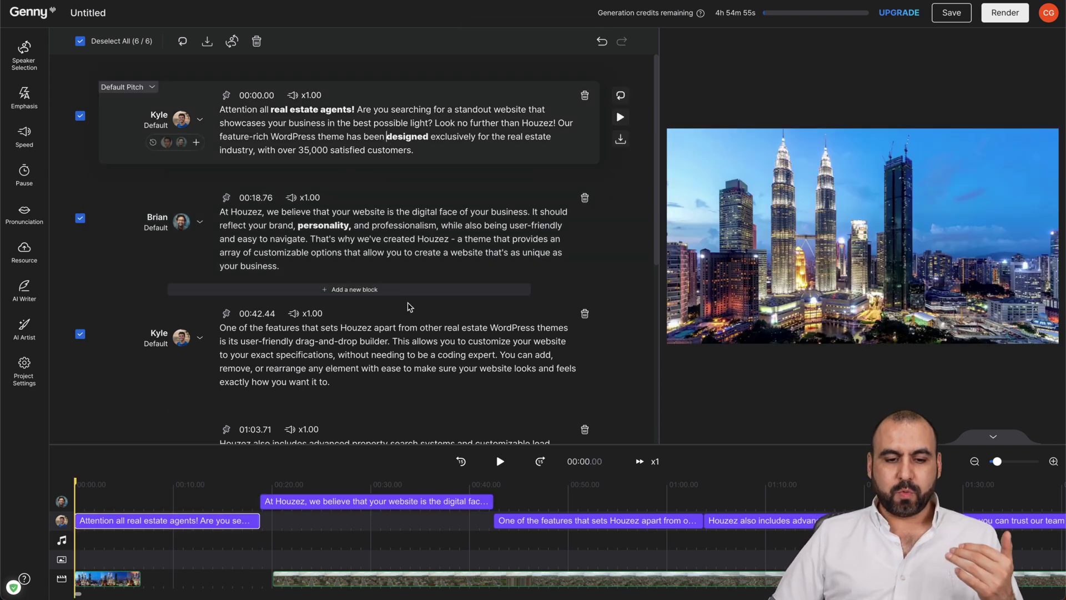
pyautogui.doubleClick(387, 354)
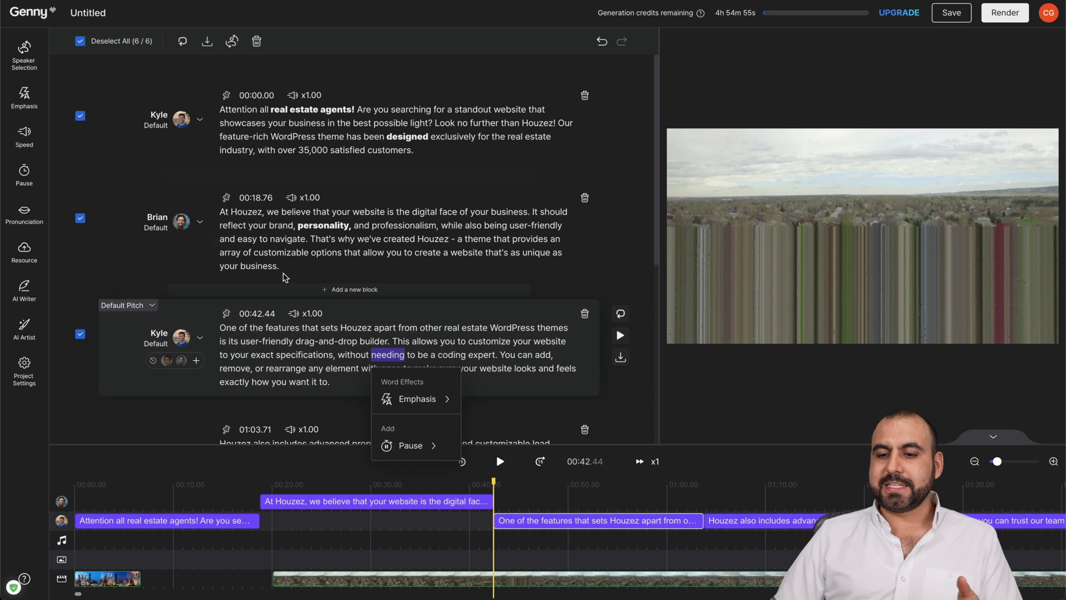
pyautogui.click(358, 243)
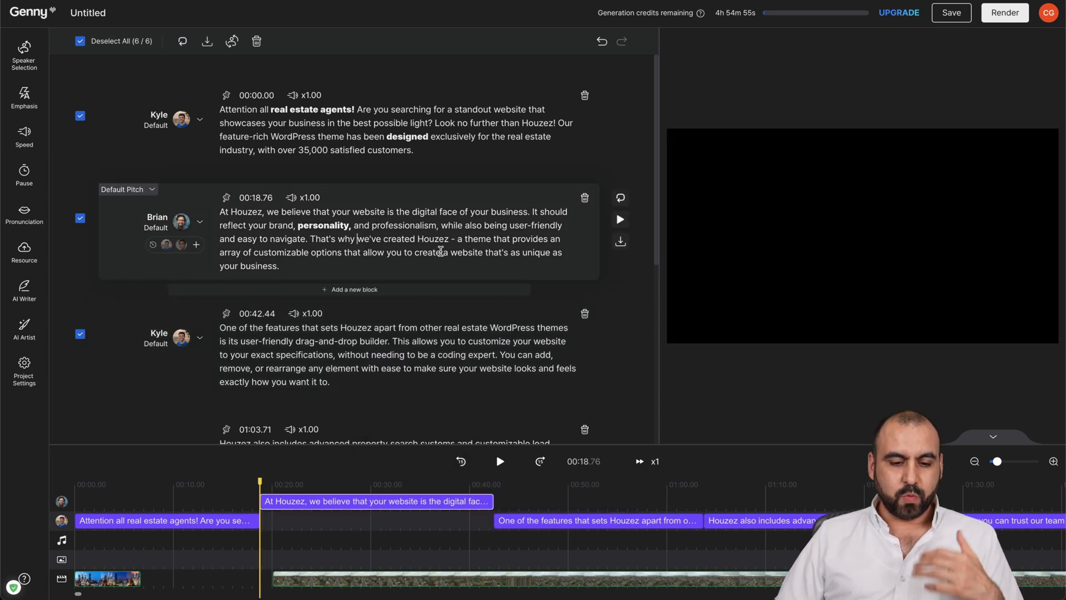
pyautogui.hscroll(2, 358, 503)
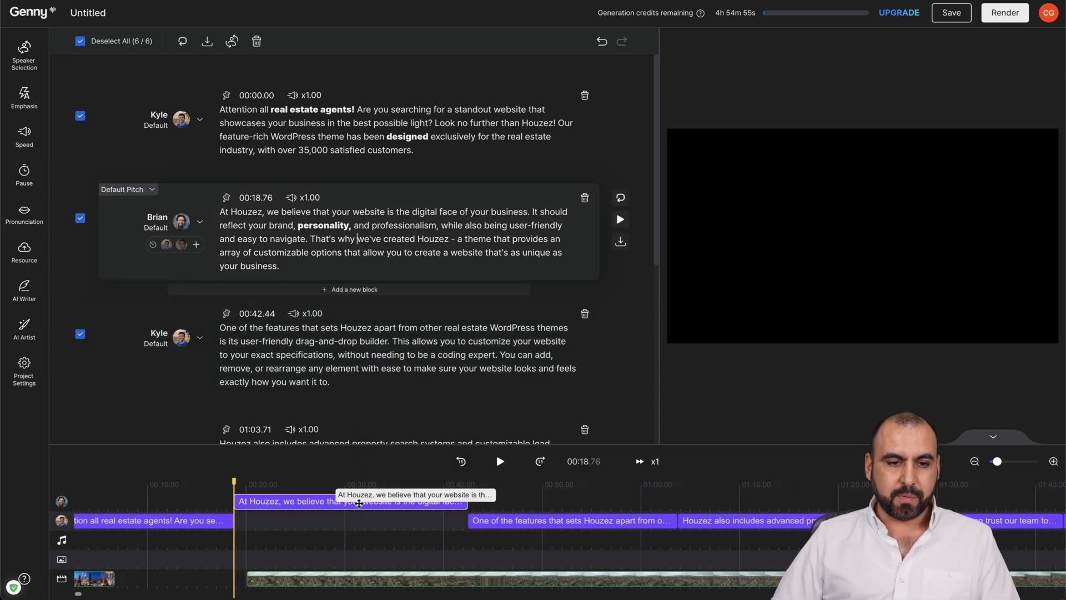
pyautogui.hscroll(-2, 359, 503)
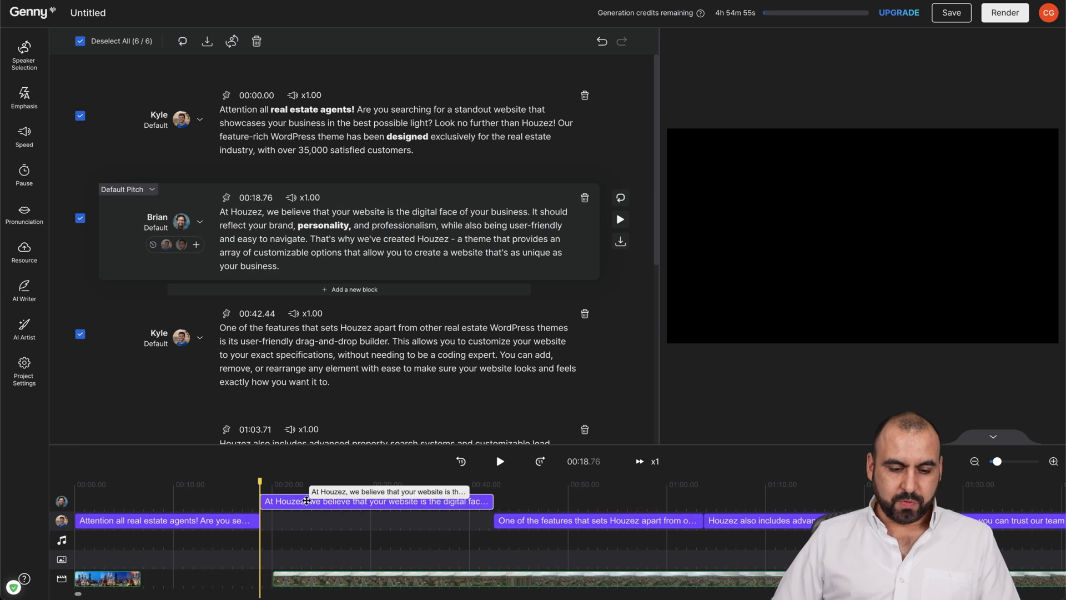
pyautogui.moveTo(306, 500)
pyautogui.mouseDown()
pyautogui.moveTo(343, 502)
pyautogui.moveTo(306, 499)
pyautogui.mouseUp()
pyautogui.rightClick(320, 501)
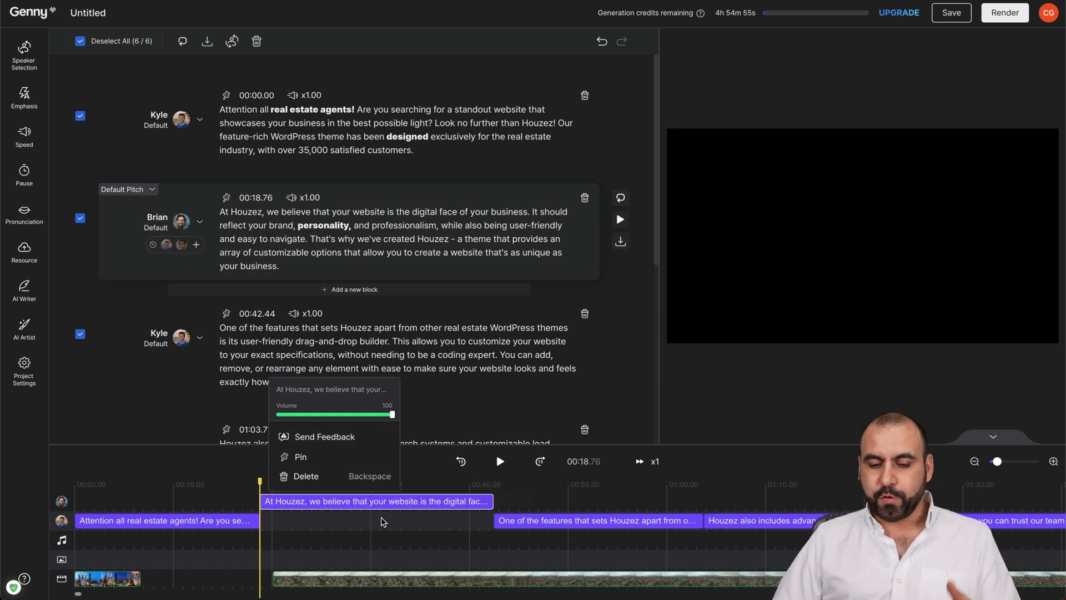
pyautogui.click(414, 544)
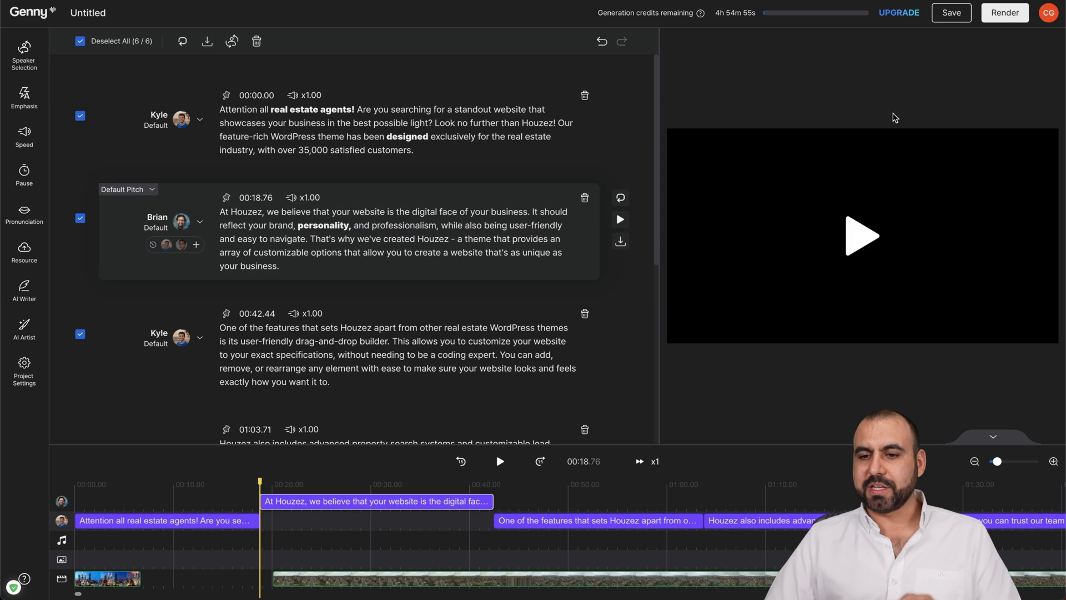
# Start a 480p render named 'new' and close the Render dialog.
pyautogui.click(1006, 11)
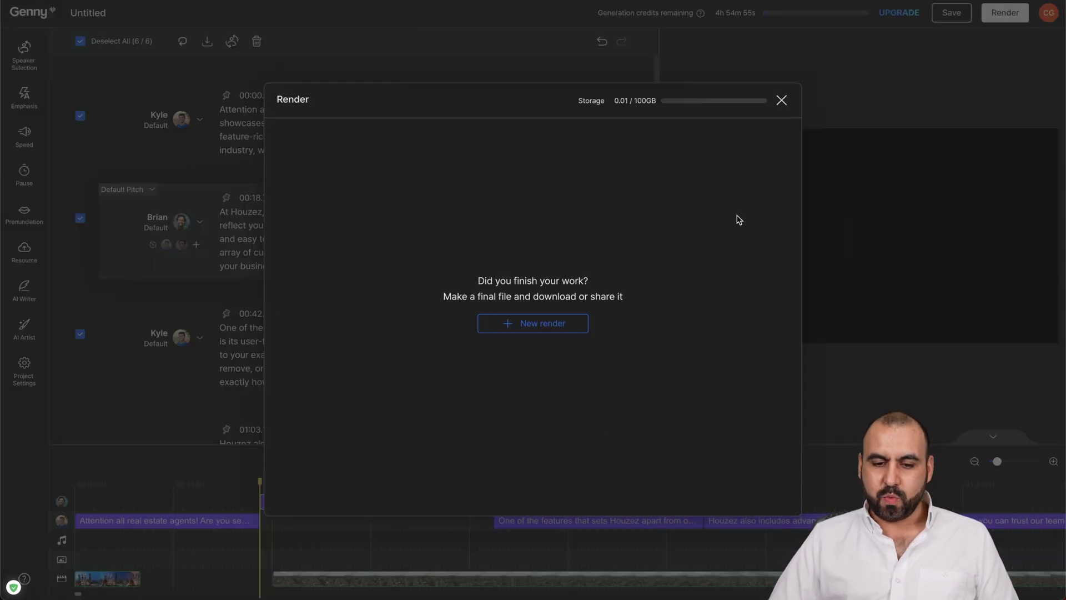
pyautogui.click(548, 333)
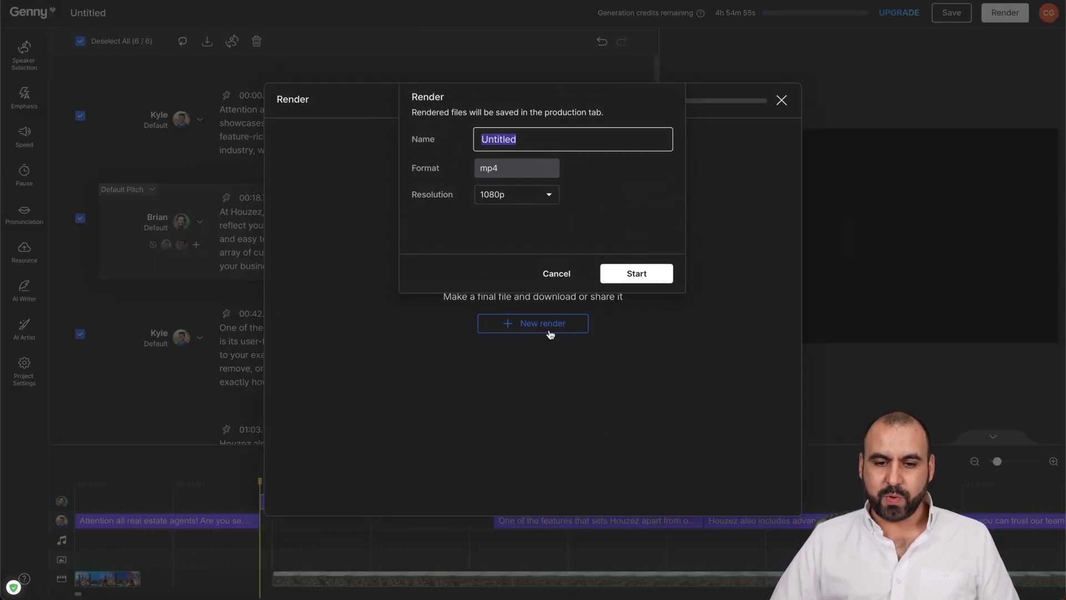
pyautogui.write('new')
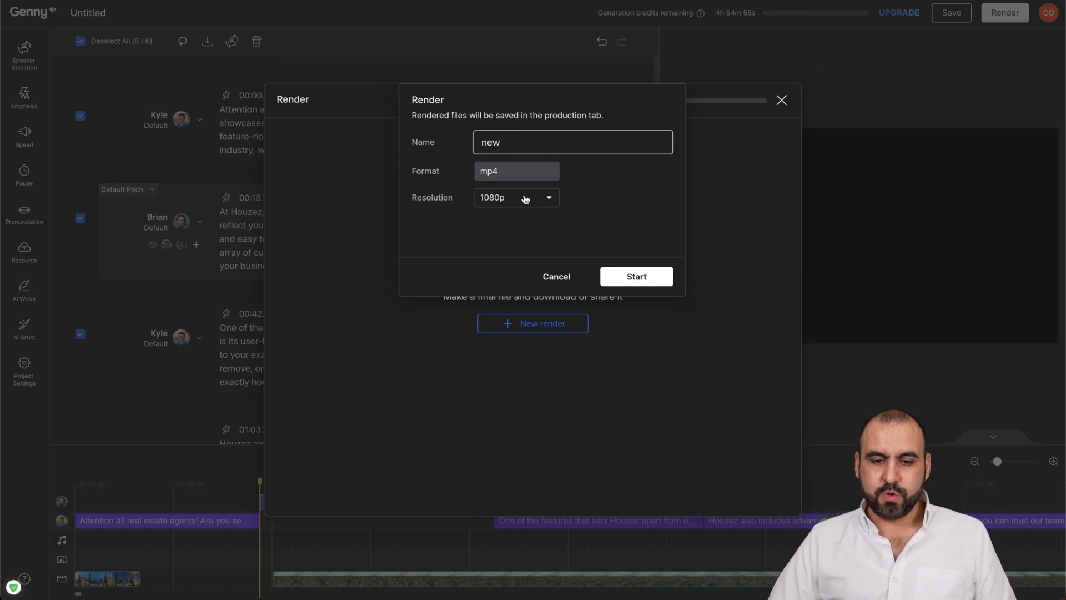
pyautogui.click(525, 199)
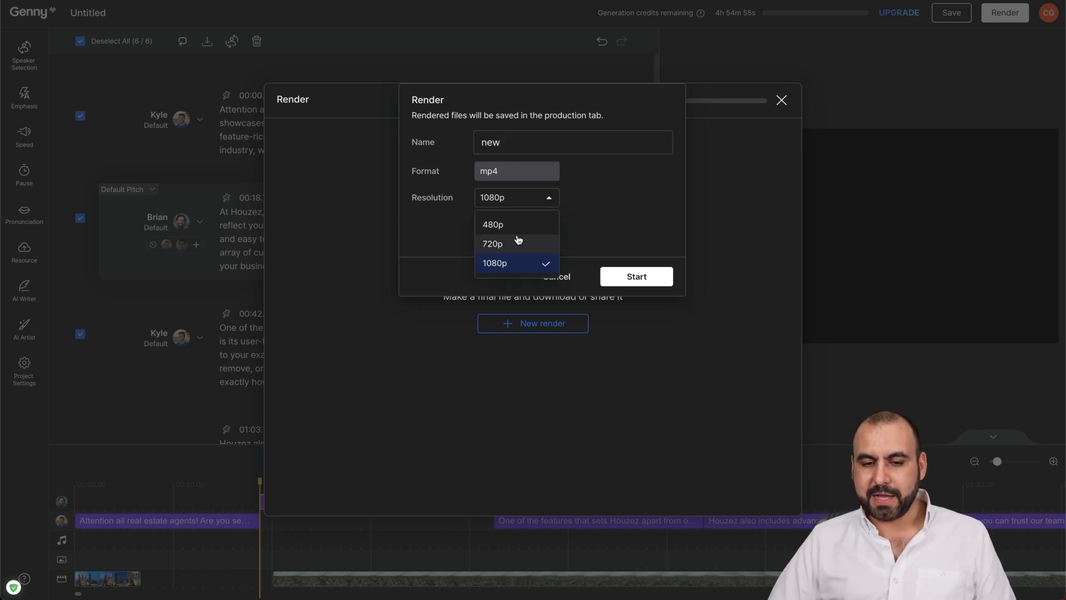
pyautogui.click(519, 225)
pyautogui.click(639, 278)
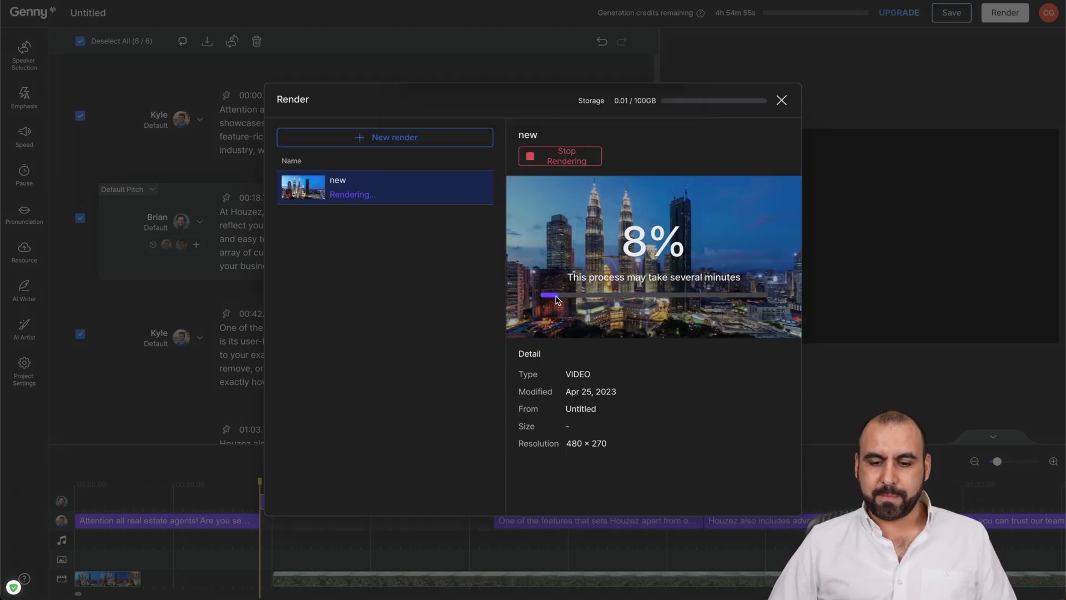
pyautogui.click(782, 101)
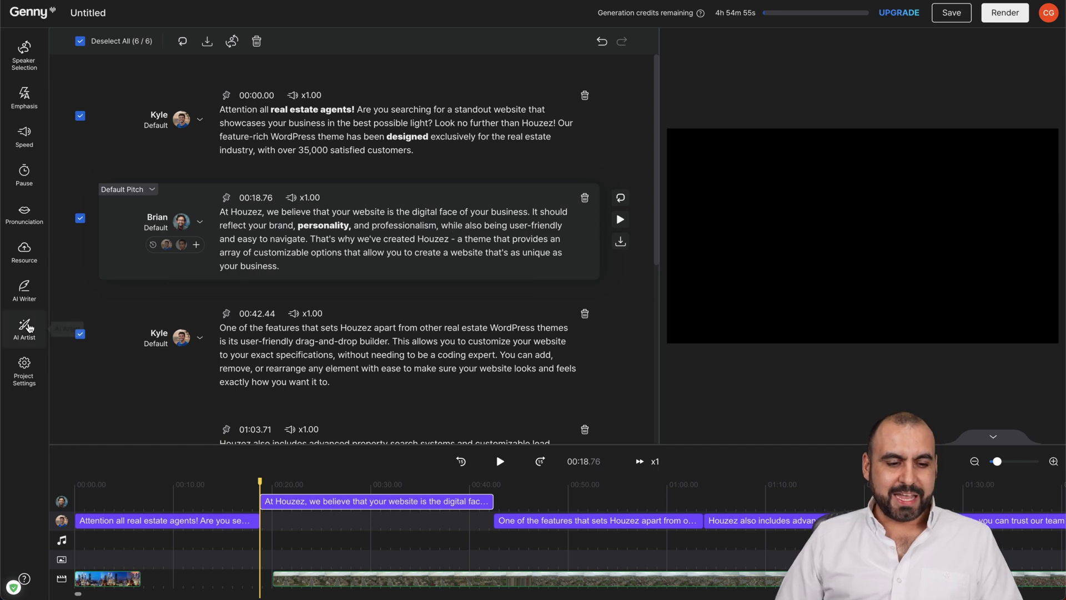
pyautogui.click(28, 328)
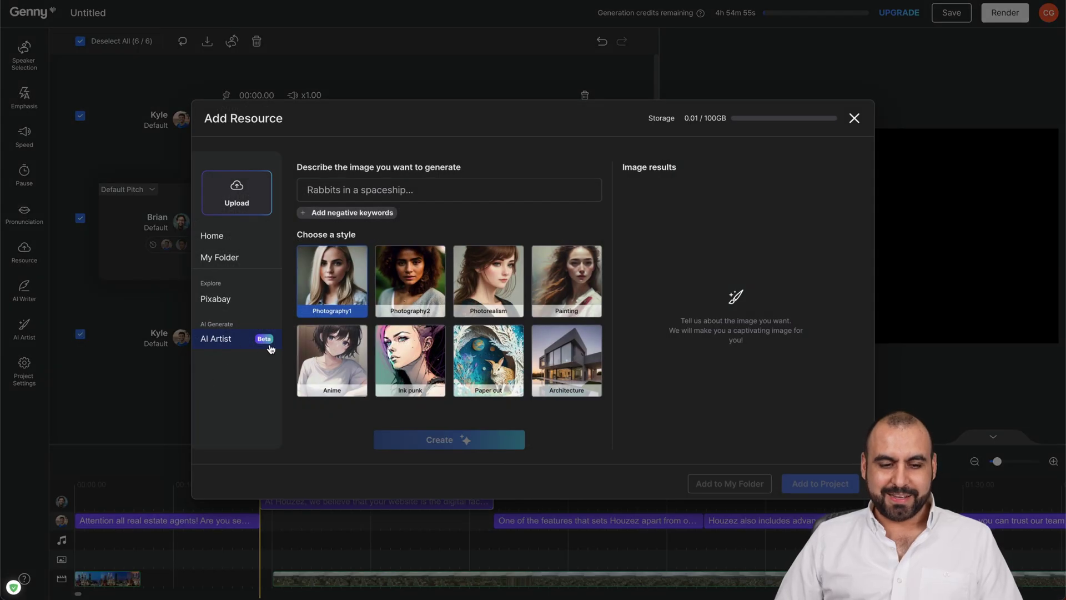
pyautogui.click(390, 191)
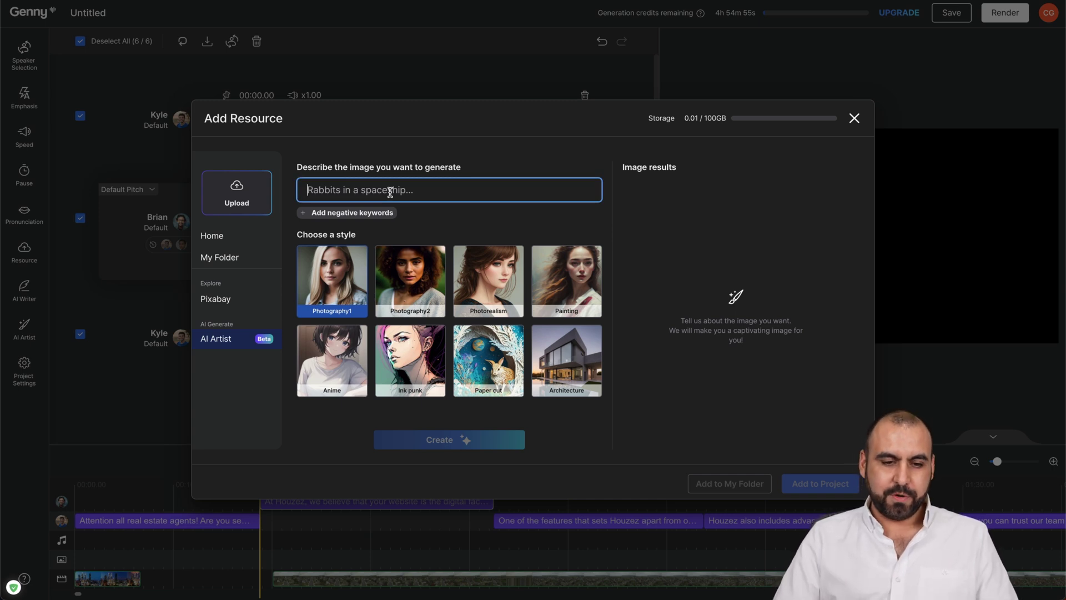
pyautogui.write('monke')
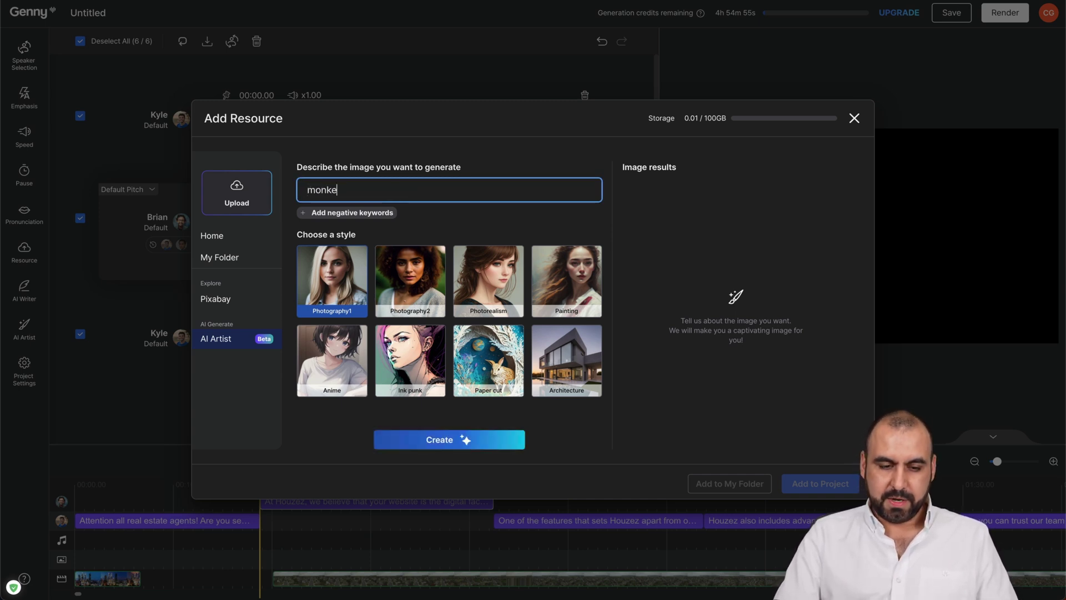
pyautogui.write('y in the moo')
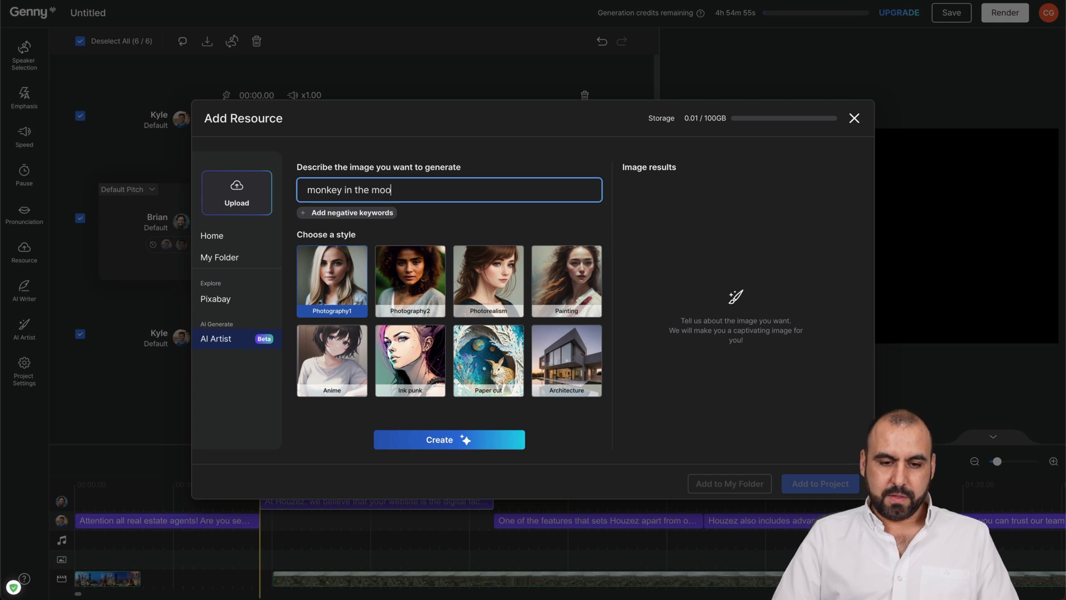
pyautogui.write('n')
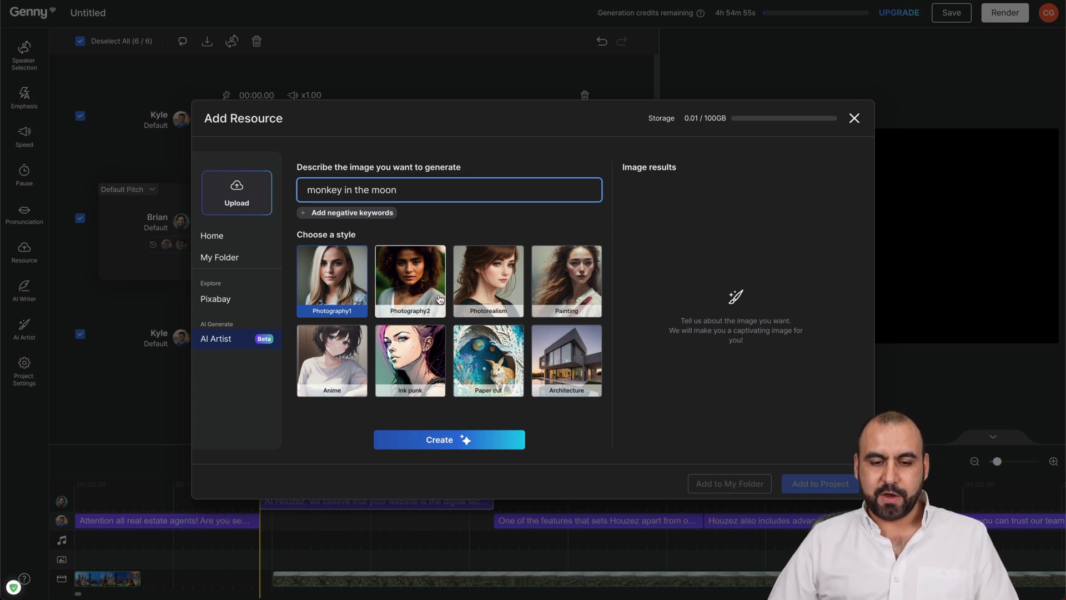
pyautogui.click(407, 289)
pyautogui.click(463, 443)
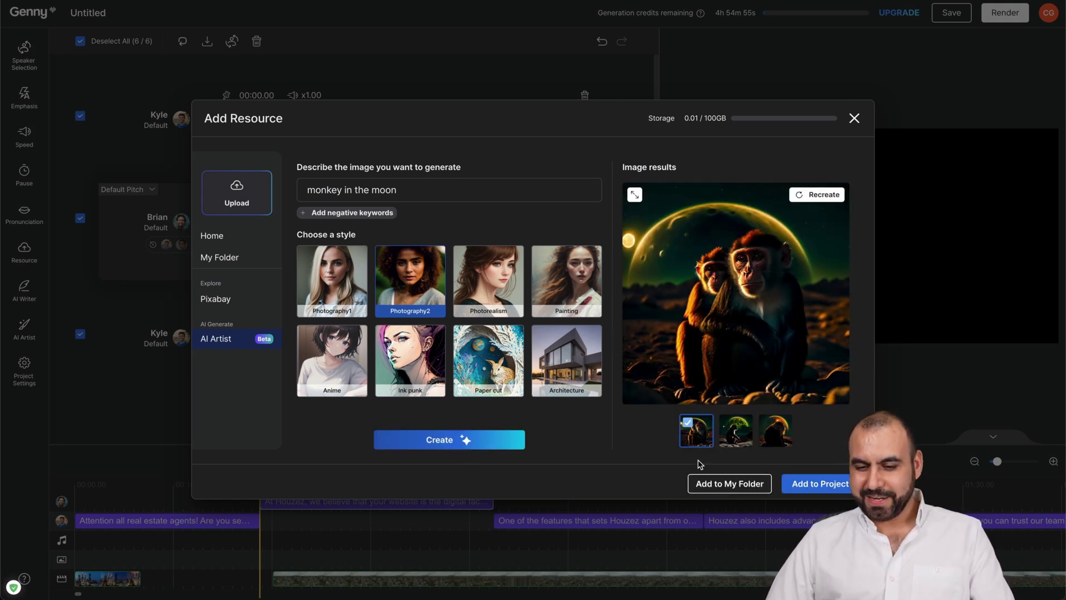
pyautogui.click(742, 431)
pyautogui.click(768, 434)
pyautogui.click(705, 435)
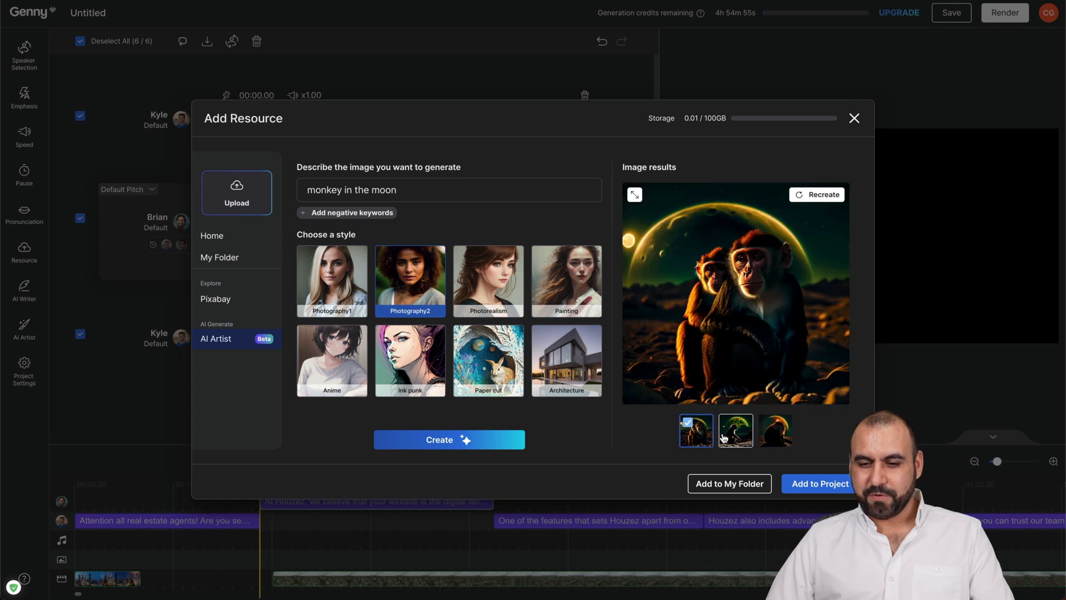
pyautogui.click(736, 433)
pyautogui.click(708, 438)
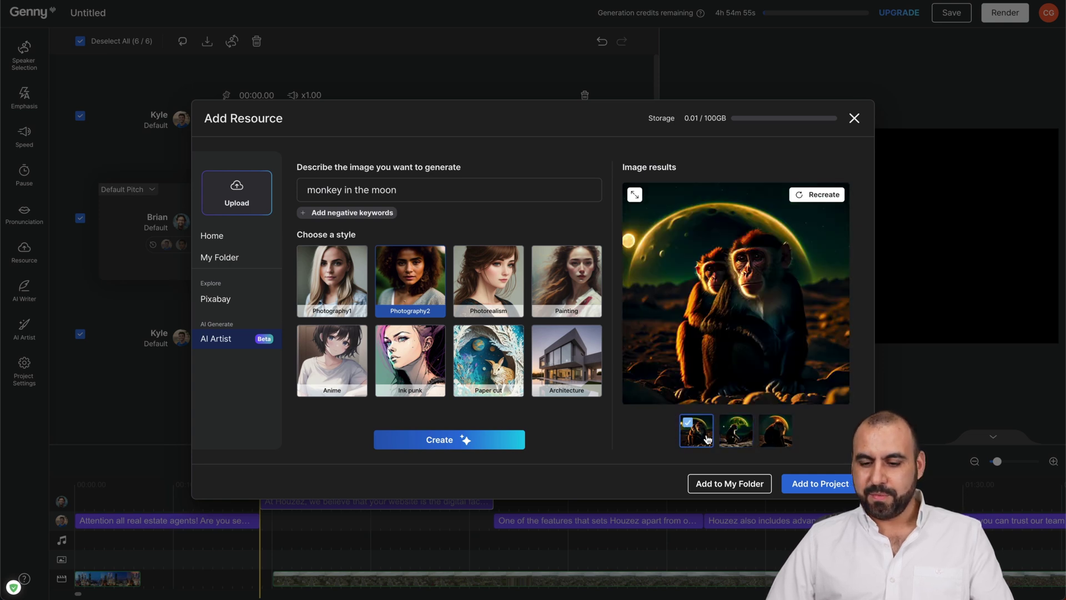
pyautogui.click(855, 118)
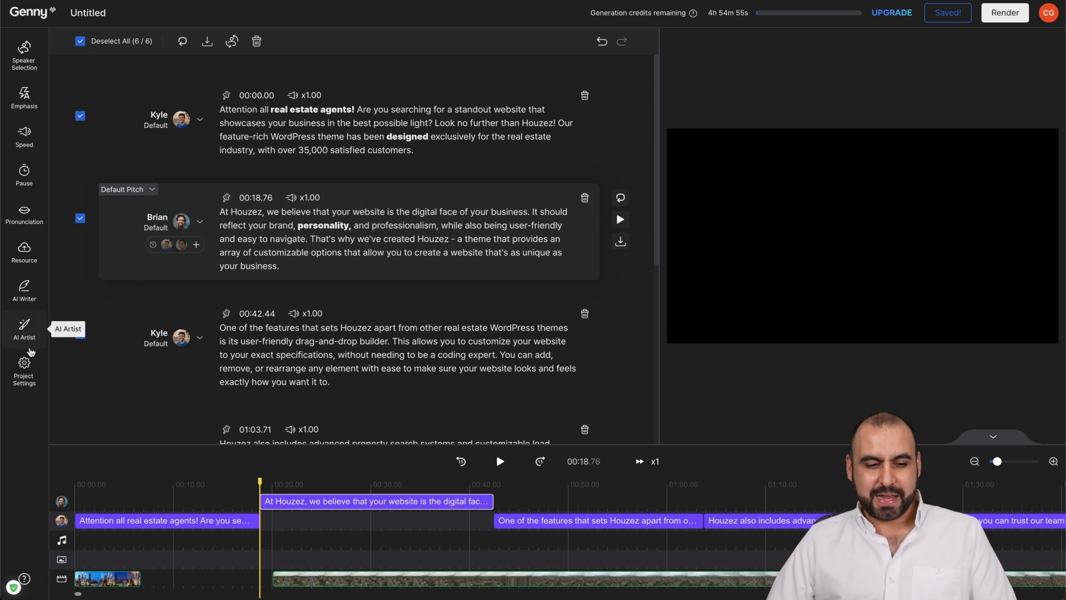
pyautogui.moveTo(820, 169)
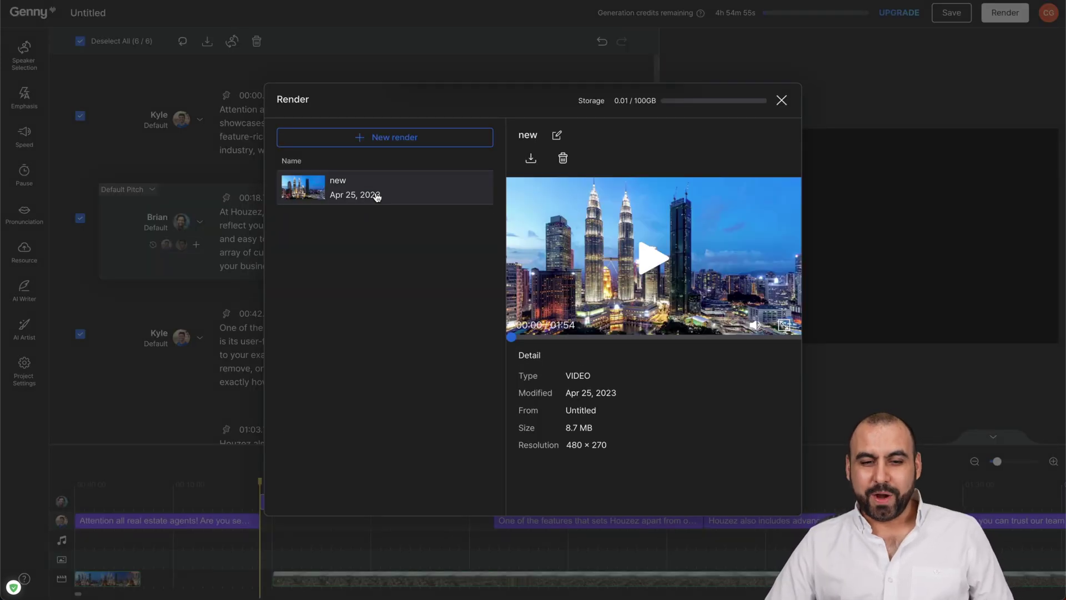
pyautogui.click(376, 197)
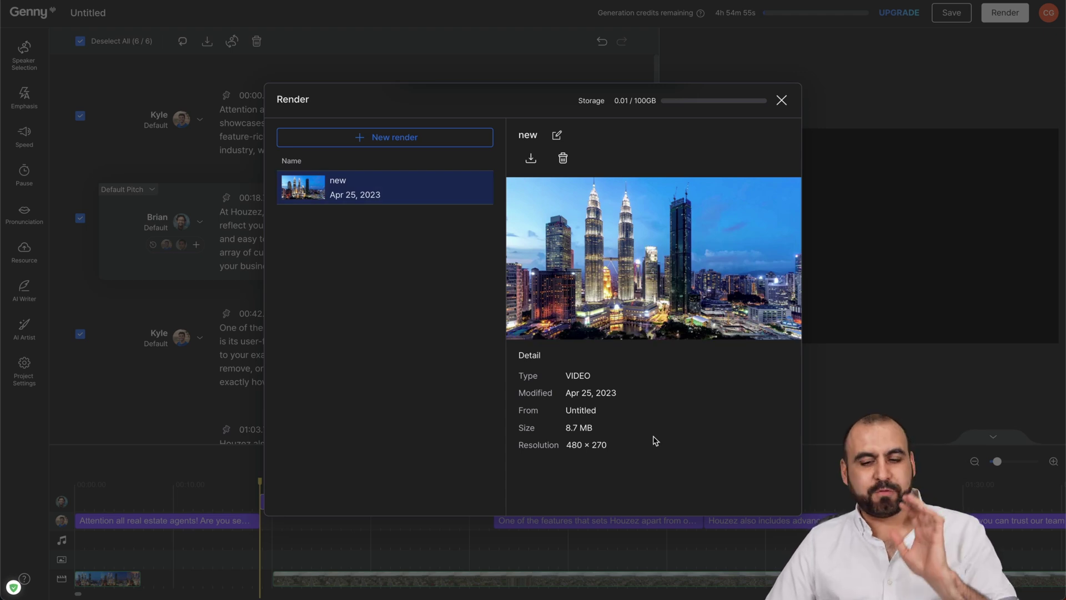
pyautogui.moveTo(638, 293)
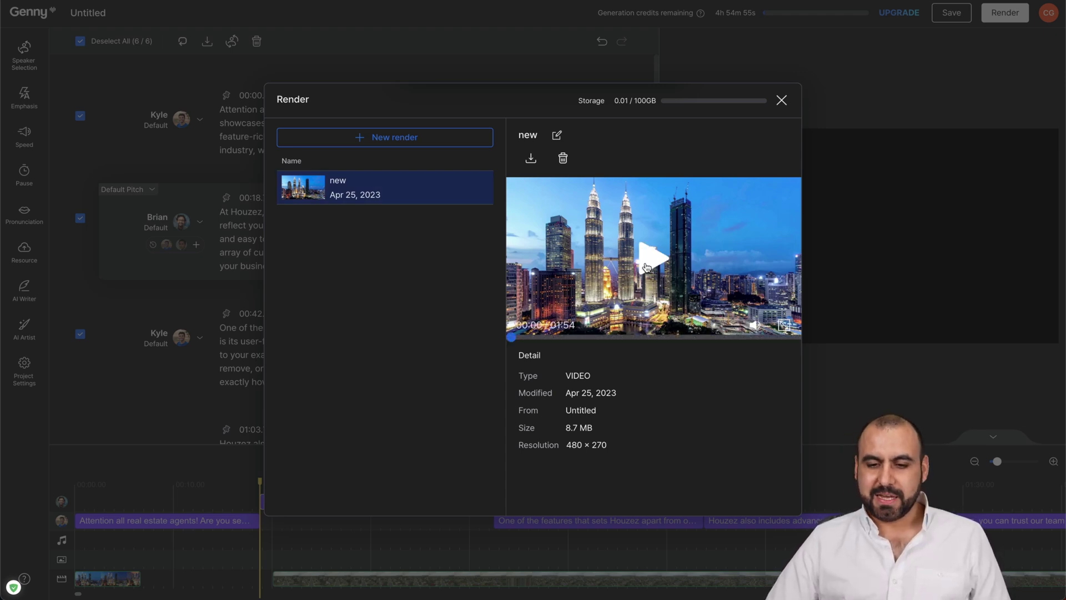
pyautogui.click(647, 267)
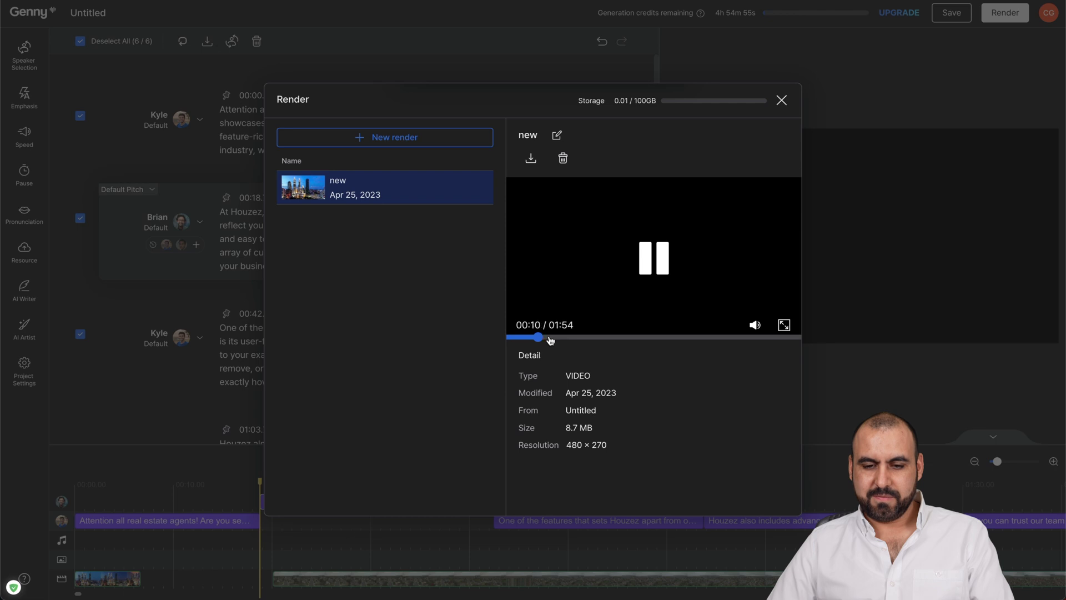
pyautogui.moveTo(549, 340); pyautogui.dragTo(562, 341)
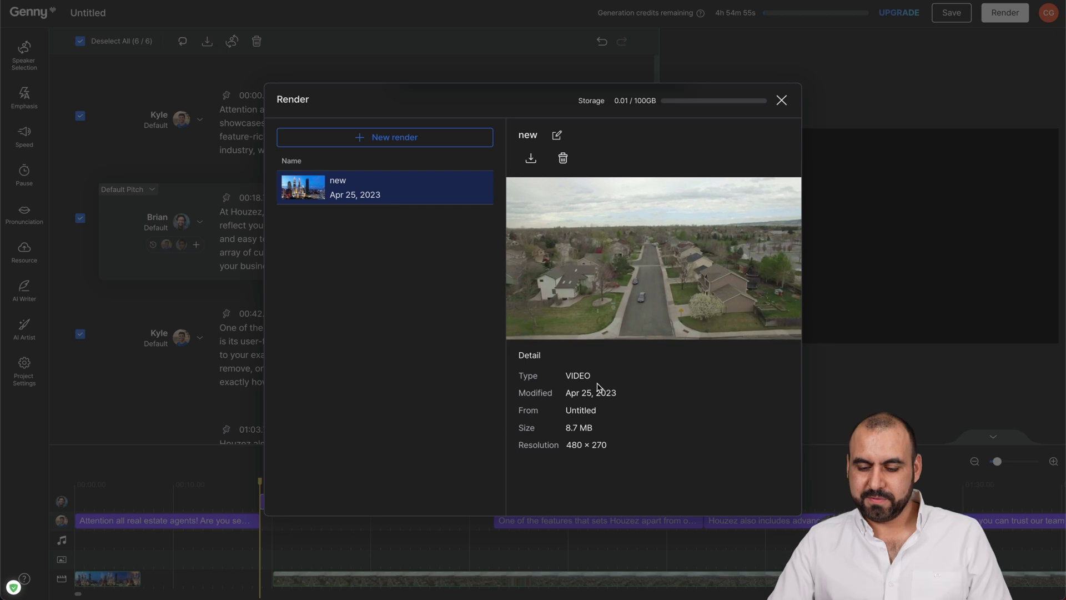
pyautogui.press('XF86AudioRaiseVolume')
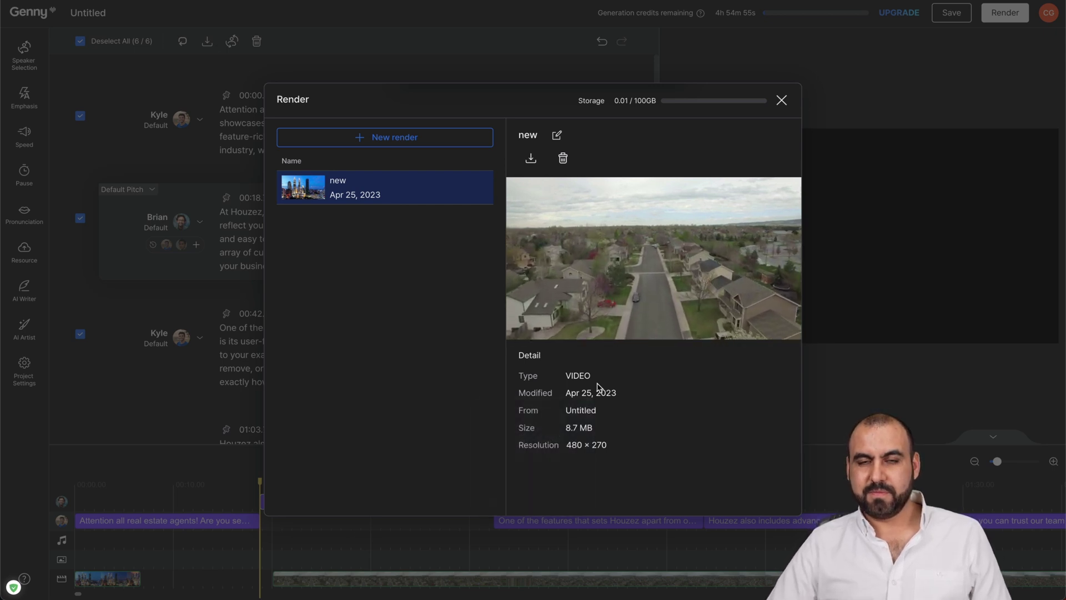
pyautogui.moveTo(613, 315)
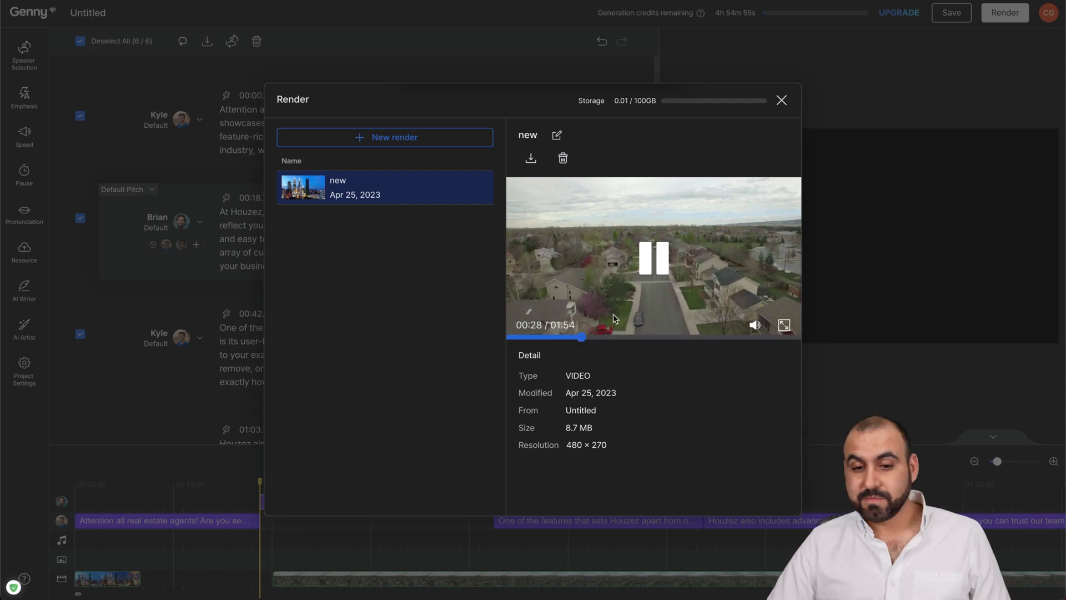
pyautogui.click(660, 256)
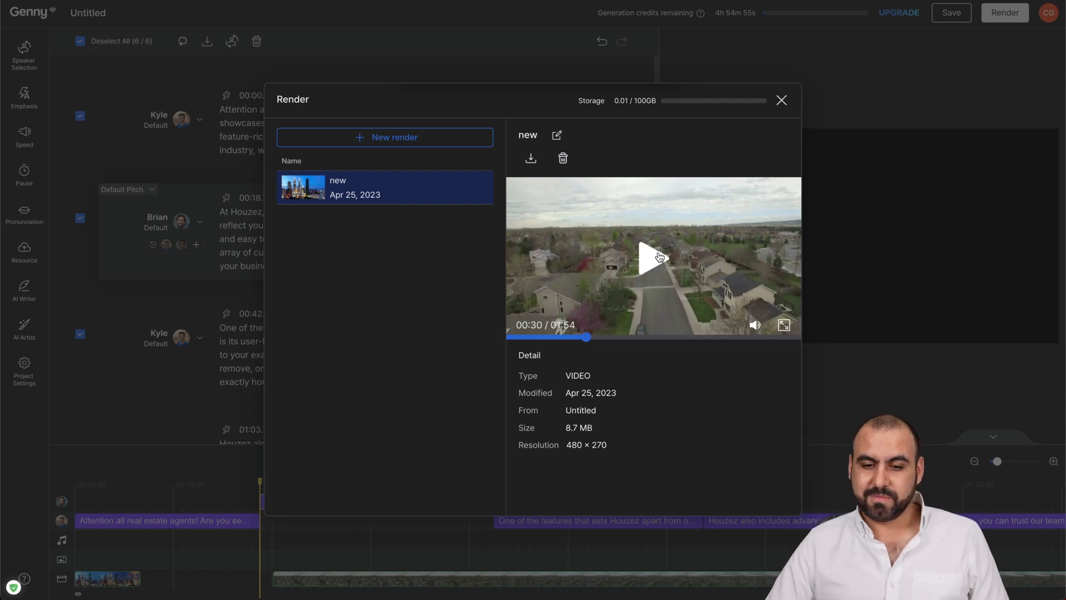
pyautogui.click(786, 107)
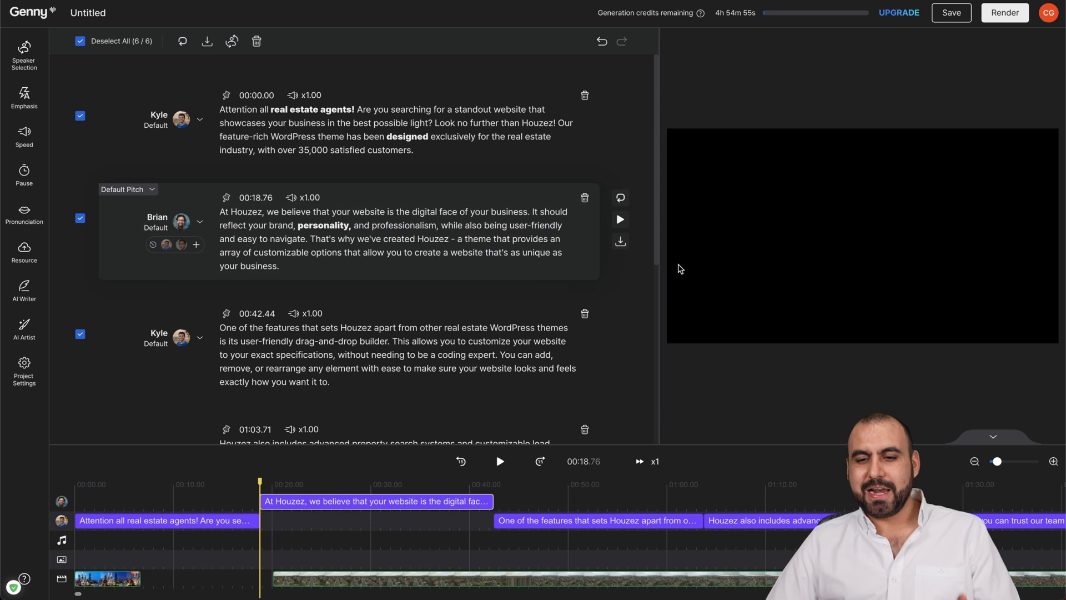
# Save the Houzez project with Ctrl+S.
pyautogui.moveTo(686, 267)
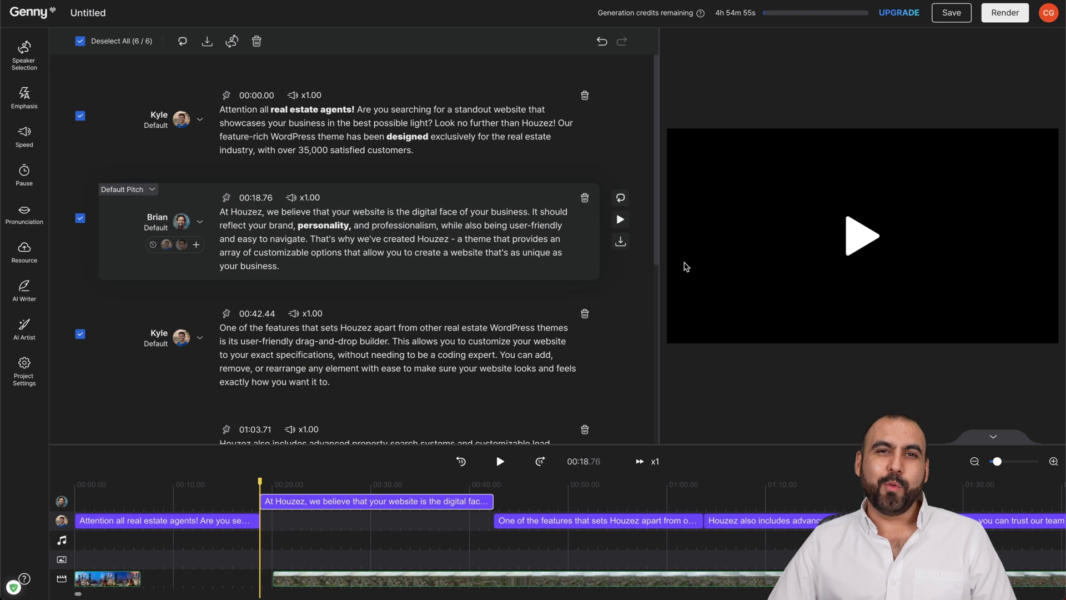
pyautogui.hotkey('ctrl', 's')
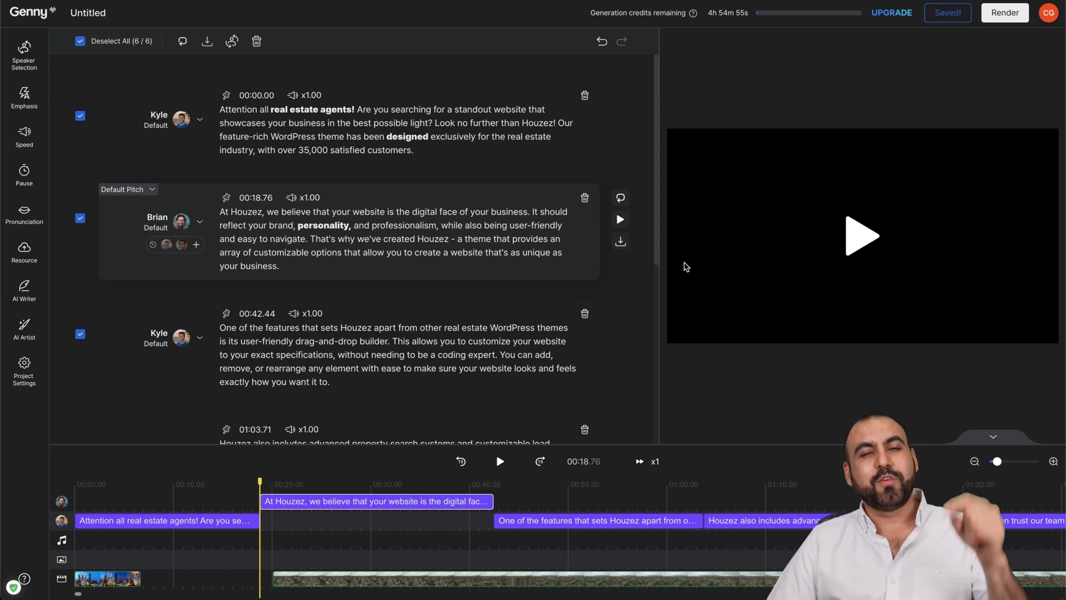